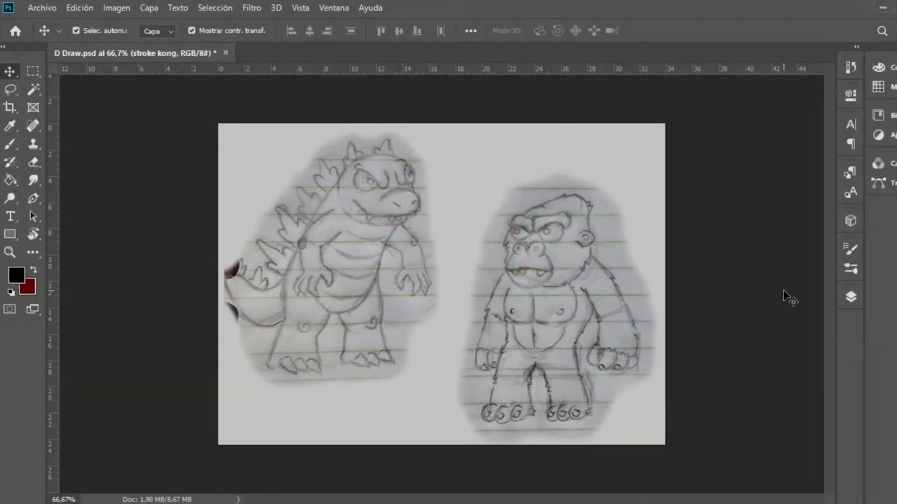
Step: Ink Kong's nostril arch, upper lip and lower lip mouth outline in 15 px black
key(ctrl+plus)
key(ctrl+plus)
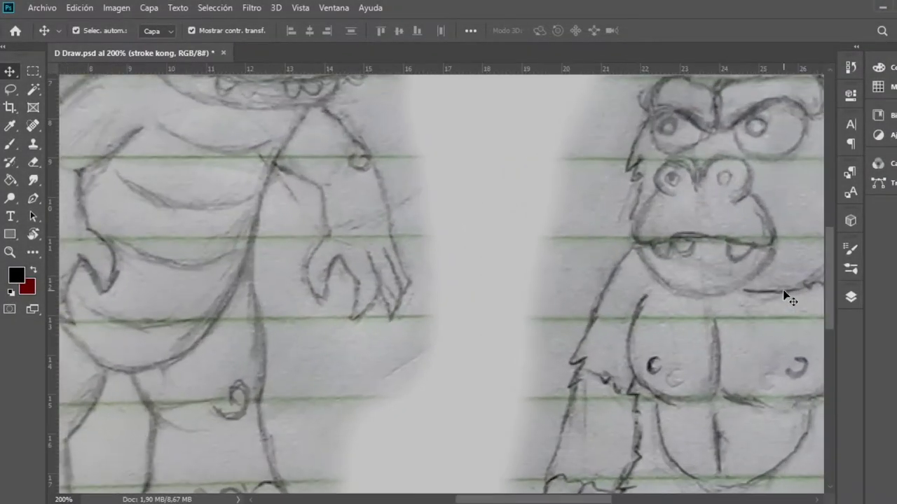
key(ctrl+minus)
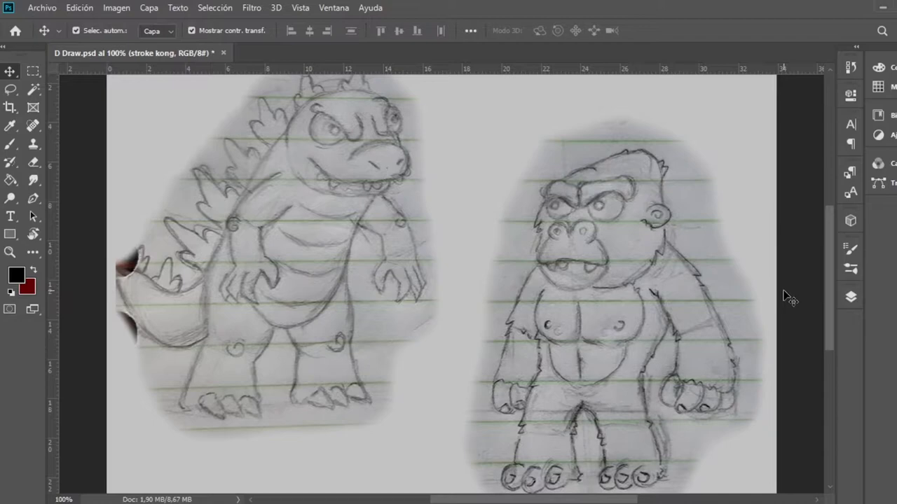
key(ctrl+minus)
key(ctrl+plus)
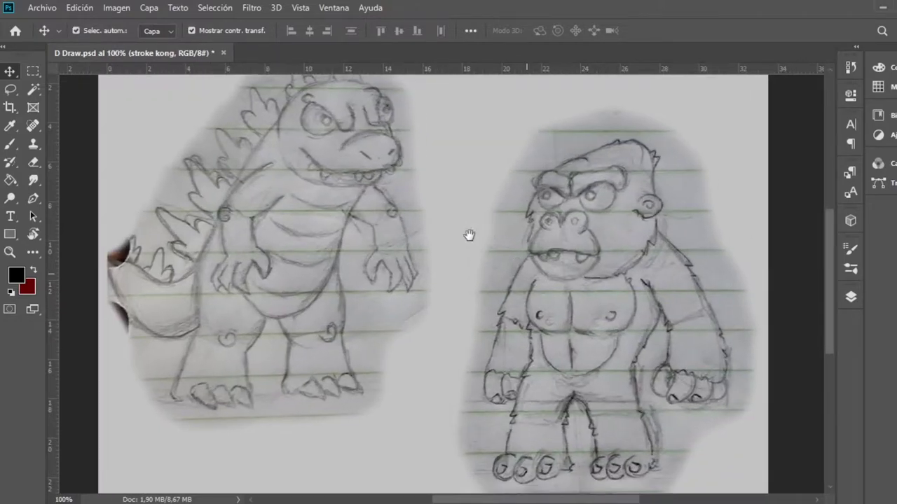
mouse_move(466, 237)
mouse_down()
mouse_move(388, 236)
mouse_move(625, 311)
mouse_move(464, 240)
mouse_up()
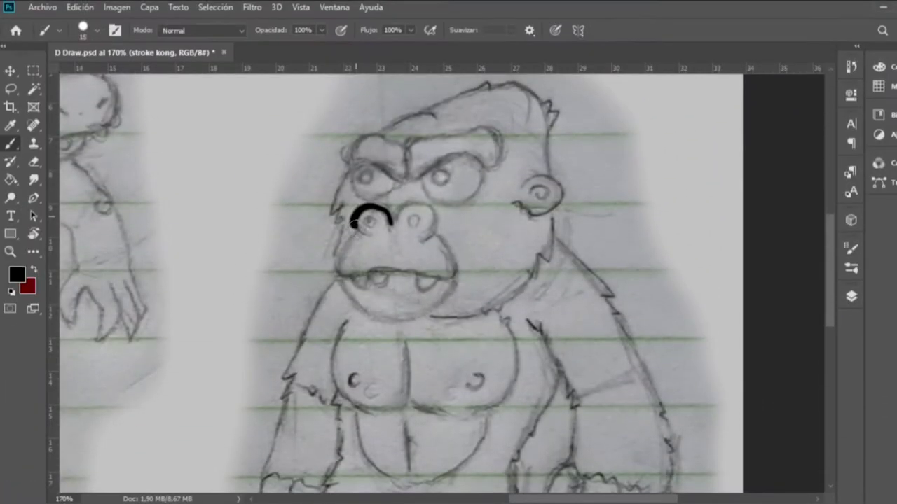
mouse_move(394, 226)
mouse_down()
mouse_move(439, 225)
mouse_move(414, 240)
mouse_up()
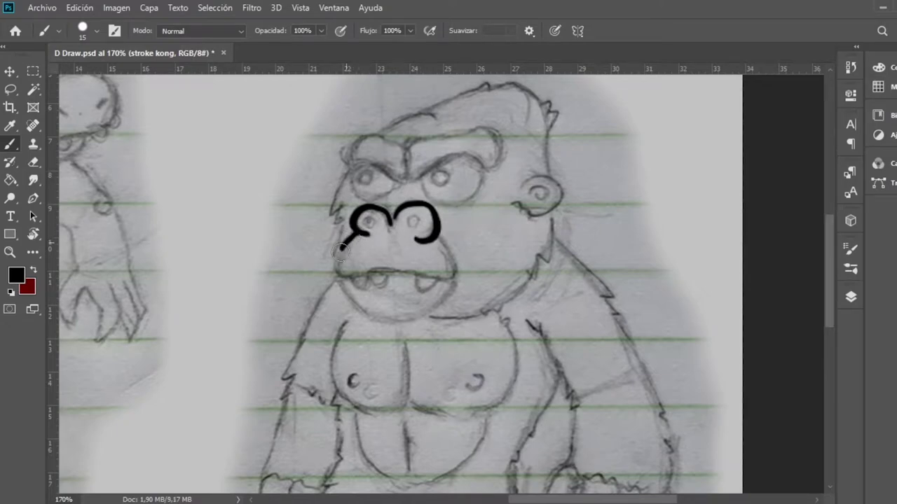
mouse_move(339, 251)
mouse_down()
mouse_move(354, 276)
mouse_move(435, 277)
mouse_move(454, 244)
mouse_move(436, 234)
mouse_up()
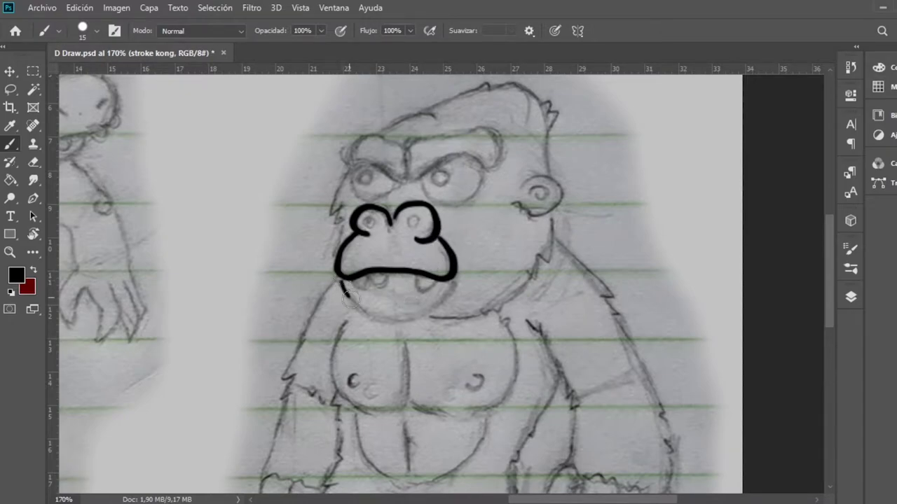
mouse_move(351, 298)
mouse_down()
mouse_move(389, 319)
mouse_move(429, 314)
mouse_move(454, 279)
mouse_up()
drag(354, 294, 367, 280)
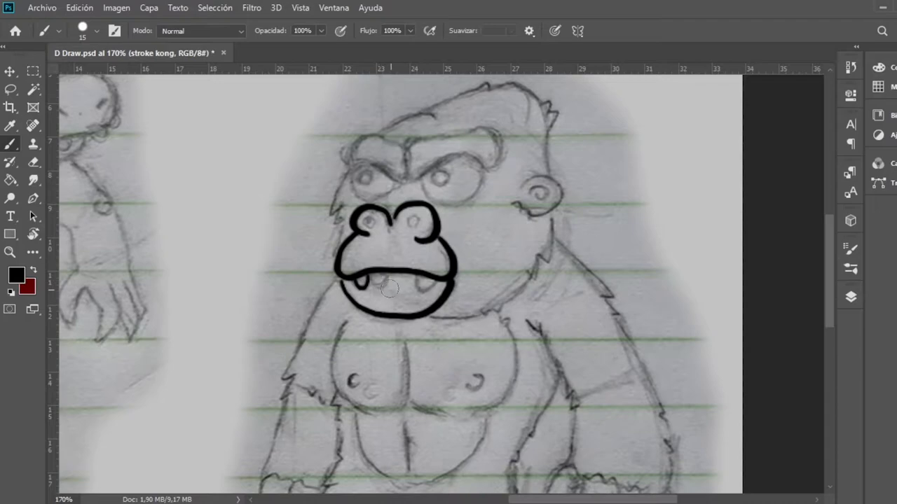
Step: Ink Kong's teeth, eyes, brow line, head top with side hair, and ear
drag(358, 278, 436, 279)
mouse_move(420, 175)
mouse_down()
mouse_move(457, 203)
mouse_move(478, 191)
mouse_move(483, 172)
mouse_up()
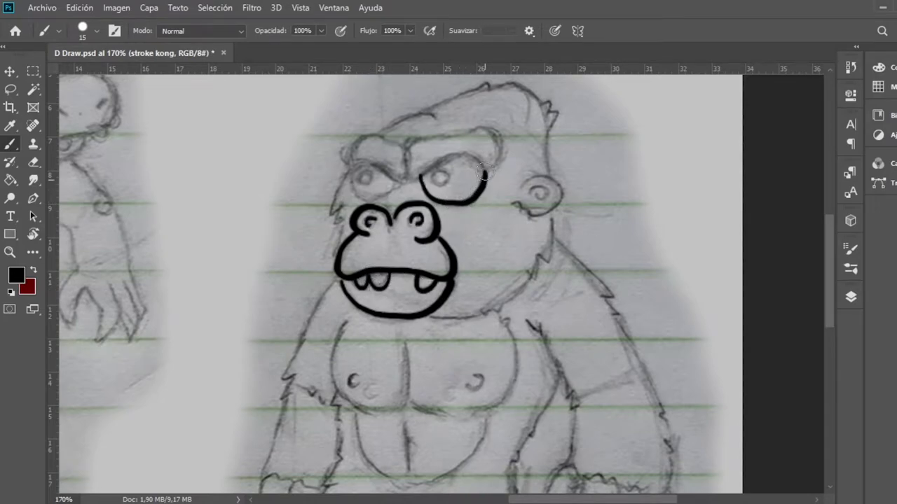
mouse_move(362, 164)
mouse_down()
mouse_move(353, 178)
mouse_move(372, 204)
mouse_move(394, 196)
mouse_move(394, 180)
mouse_up()
mouse_move(368, 135)
mouse_down()
mouse_move(356, 144)
mouse_move(401, 184)
mouse_move(407, 172)
mouse_move(452, 154)
mouse_move(484, 166)
mouse_move(501, 159)
mouse_move(495, 138)
mouse_move(466, 133)
mouse_up()
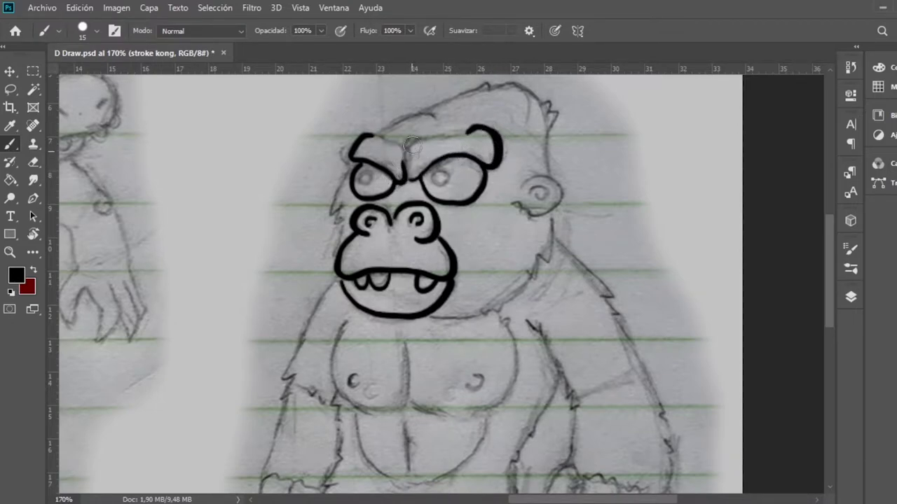
mouse_move(413, 144)
mouse_down()
mouse_move(440, 135)
mouse_move(389, 143)
mouse_move(550, 176)
mouse_up()
drag(347, 168, 335, 261)
mouse_move(530, 181)
mouse_down()
mouse_move(559, 180)
mouse_move(562, 199)
mouse_move(449, 316)
mouse_up()
Step: Ink Kong's jaw side, right arm, and both legs down to the feet
scroll(449, 316, down, 3)
mouse_move(335, 155)
mouse_down()
mouse_move(280, 265)
mouse_move(264, 346)
mouse_up()
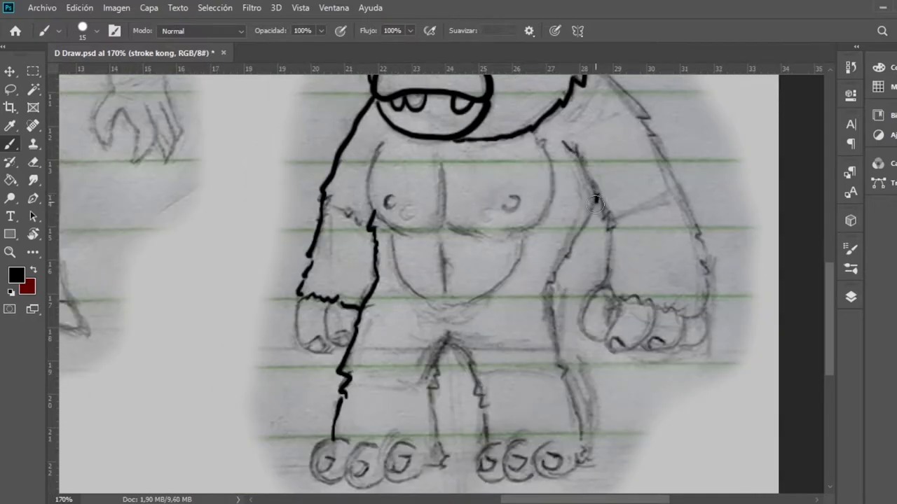
drag(585, 223, 548, 289)
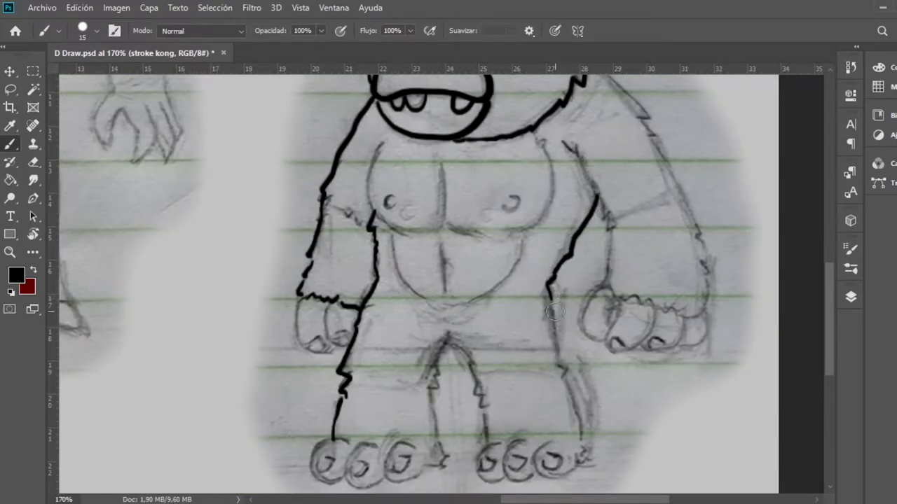
mouse_move(439, 371)
mouse_down()
mouse_move(432, 414)
mouse_move(441, 464)
mouse_move(424, 468)
mouse_up()
drag(449, 335, 485, 423)
drag(550, 293, 562, 359)
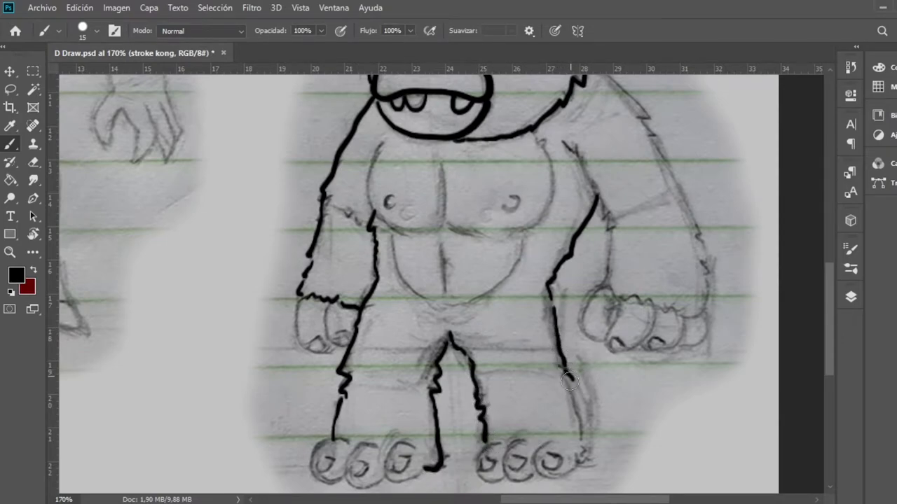
mouse_move(590, 434)
mouse_down()
mouse_move(594, 464)
mouse_move(581, 462)
mouse_up()
Step: Outline the arm to the hand, both belly curves, the chest line and right pectoral
scroll(652, 380, up, 3)
click(606, 343)
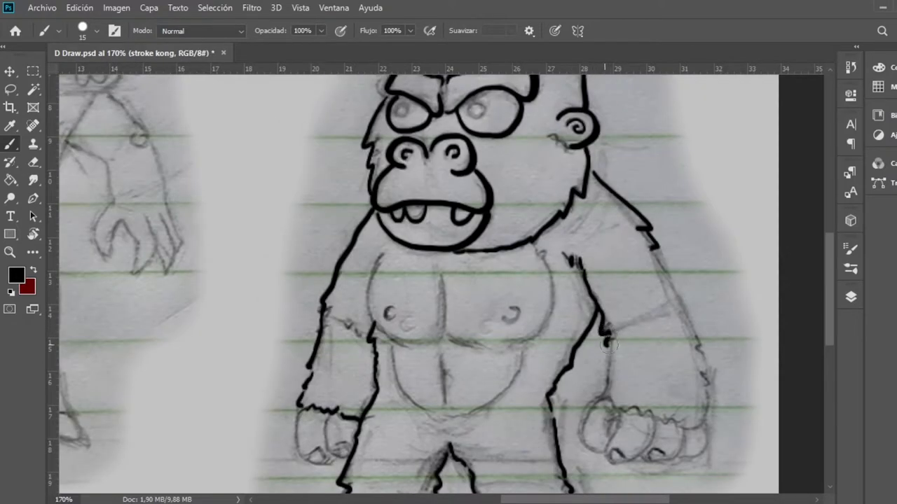
mouse_move(613, 348)
mouse_down()
mouse_move(613, 412)
mouse_move(647, 410)
mouse_up()
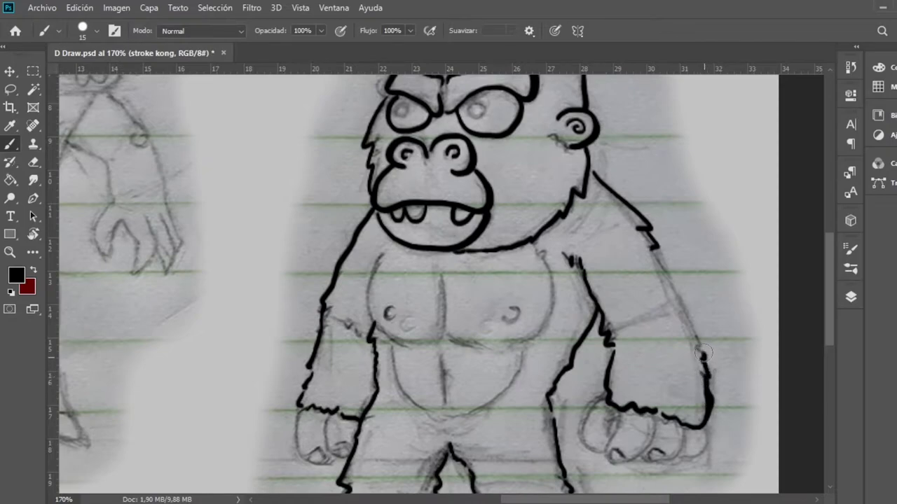
scroll(683, 301, down, 2)
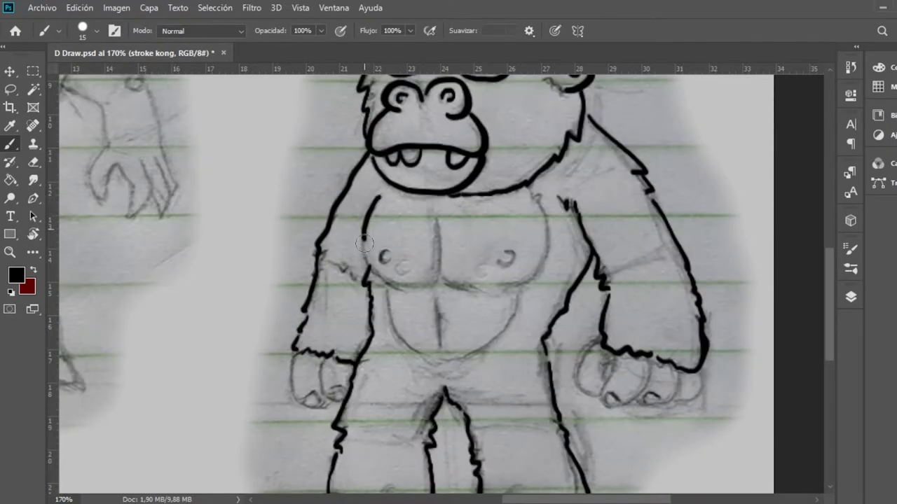
drag(386, 289, 444, 360)
drag(454, 359, 519, 297)
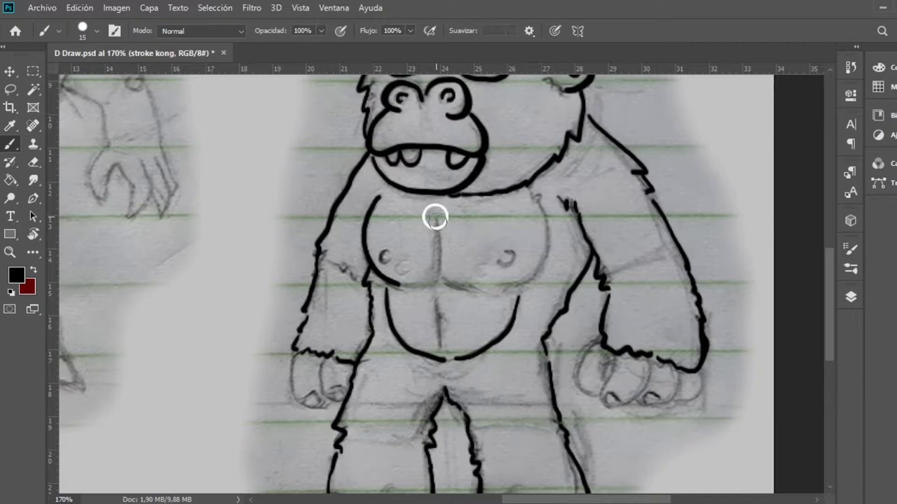
drag(436, 214, 441, 240)
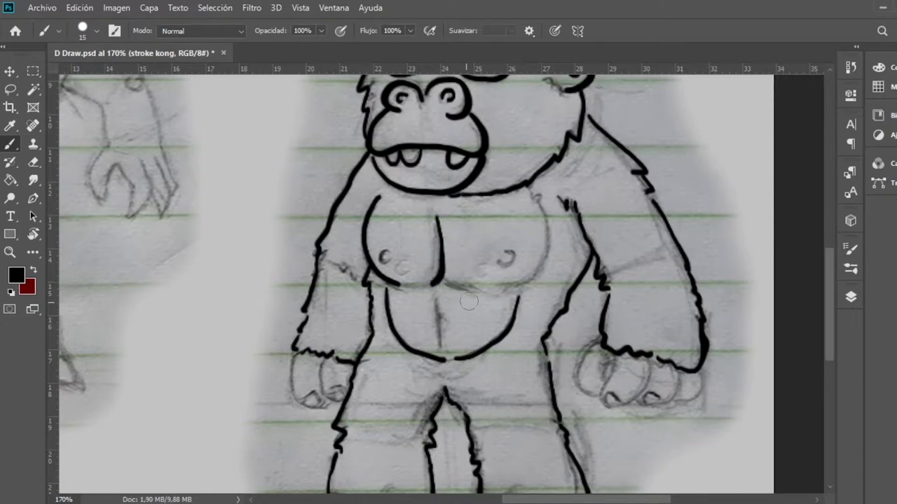
mouse_move(525, 282)
mouse_down()
mouse_move(551, 248)
mouse_move(543, 205)
mouse_up()
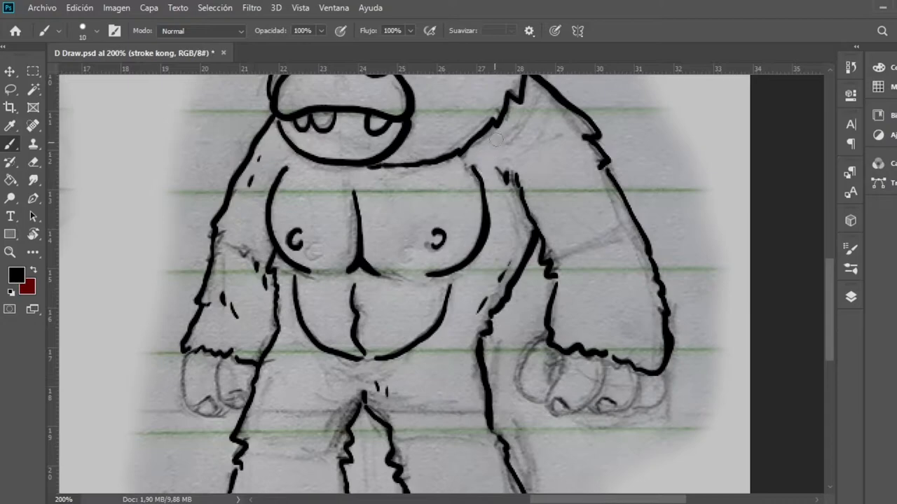
Step: With a 10 px brush, add an arm fur stroke and outline toes, thumbs and fist fingers
drag(623, 241, 623, 258)
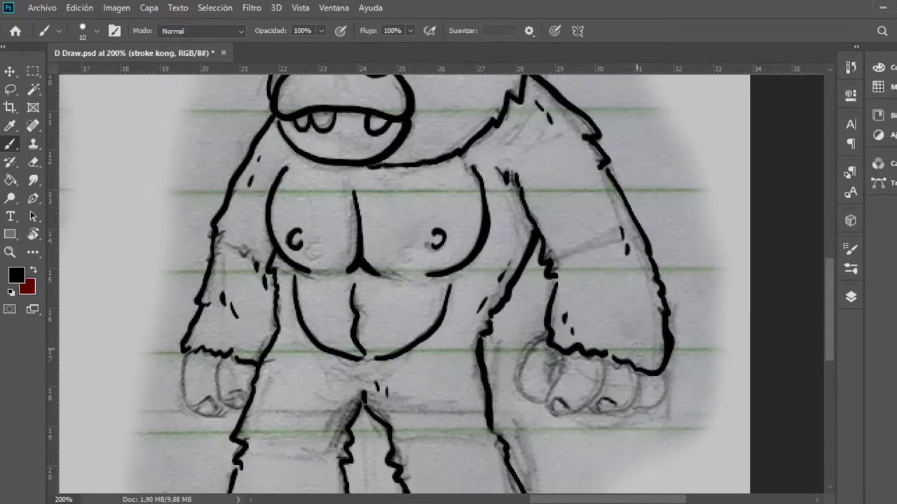
scroll(387, 334, down, 5)
scroll(387, 334, left, 3)
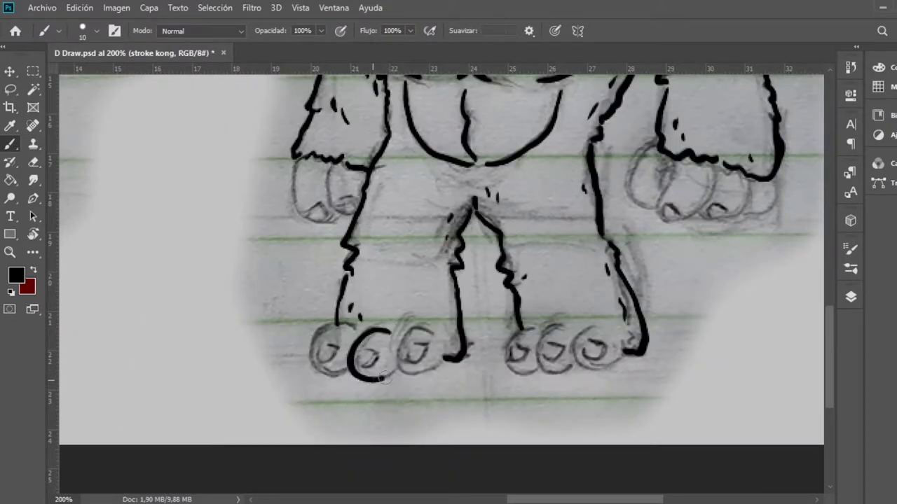
drag(351, 323, 344, 376)
drag(438, 331, 426, 378)
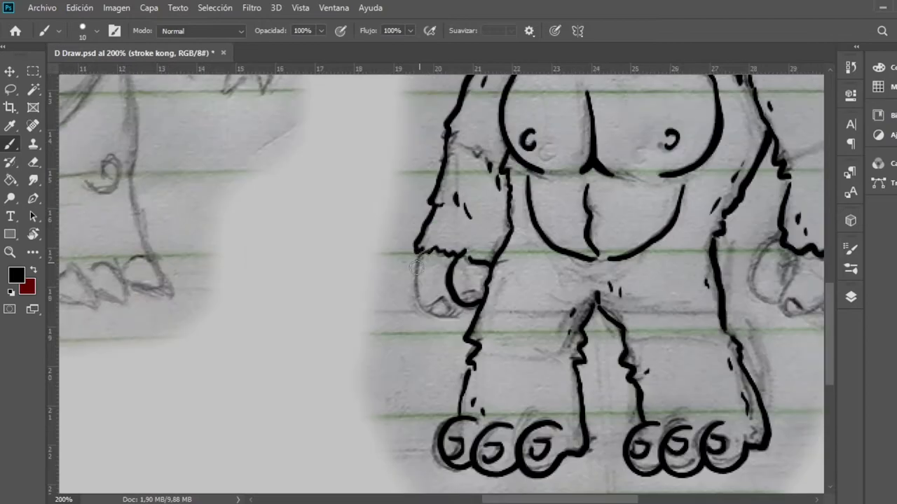
mouse_move(419, 256)
mouse_down()
mouse_move(419, 300)
mouse_move(441, 315)
mouse_up()
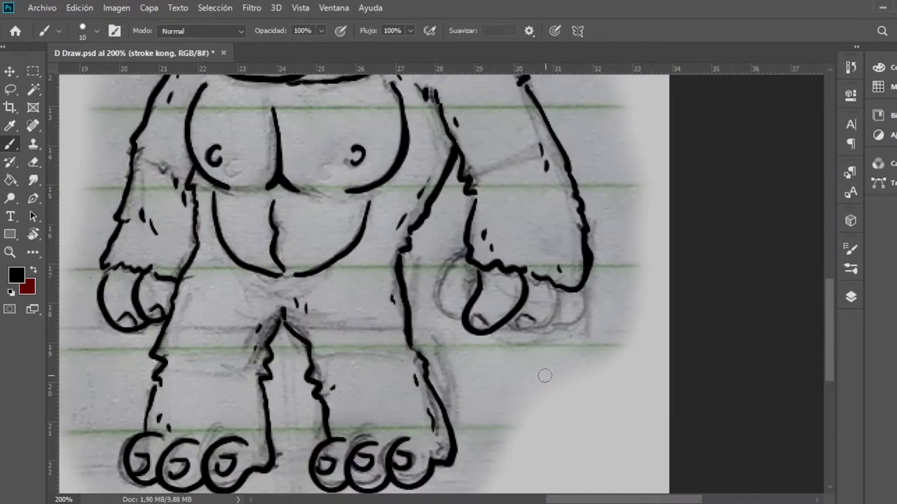
mouse_move(507, 321)
mouse_down()
mouse_move(536, 331)
mouse_move(559, 300)
mouse_move(587, 303)
mouse_move(573, 285)
mouse_up()
mouse_move(451, 263)
mouse_down()
mouse_move(433, 302)
mouse_move(458, 322)
mouse_up()
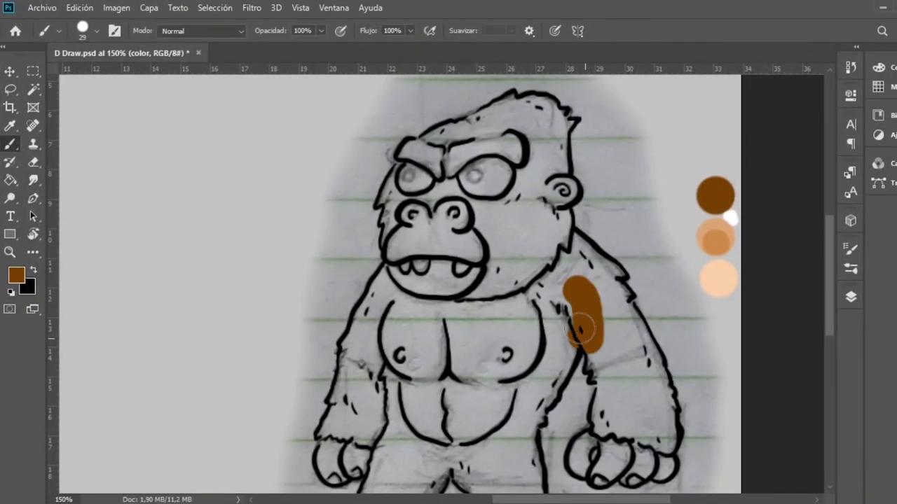
Step: Paint brown fur over Kong's shoulder, cheek edges, forehead and both arms on the color layer
mouse_move(580, 325)
mouse_down()
mouse_move(560, 311)
mouse_move(613, 318)
mouse_move(621, 370)
mouse_move(610, 410)
mouse_move(636, 423)
mouse_move(637, 390)
mouse_move(647, 395)
mouse_move(625, 320)
mouse_move(578, 247)
mouse_move(484, 289)
mouse_move(498, 271)
mouse_move(491, 210)
mouse_move(543, 151)
mouse_move(510, 250)
mouse_move(544, 234)
mouse_move(520, 224)
mouse_move(543, 213)
mouse_move(516, 276)
mouse_move(543, 233)
mouse_up()
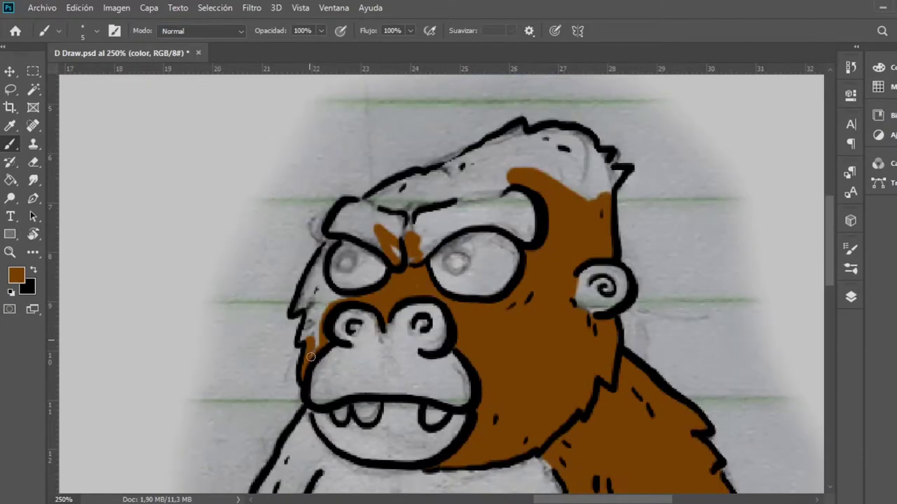
mouse_move(307, 330)
mouse_down()
mouse_move(316, 336)
mouse_move(311, 304)
mouse_up()
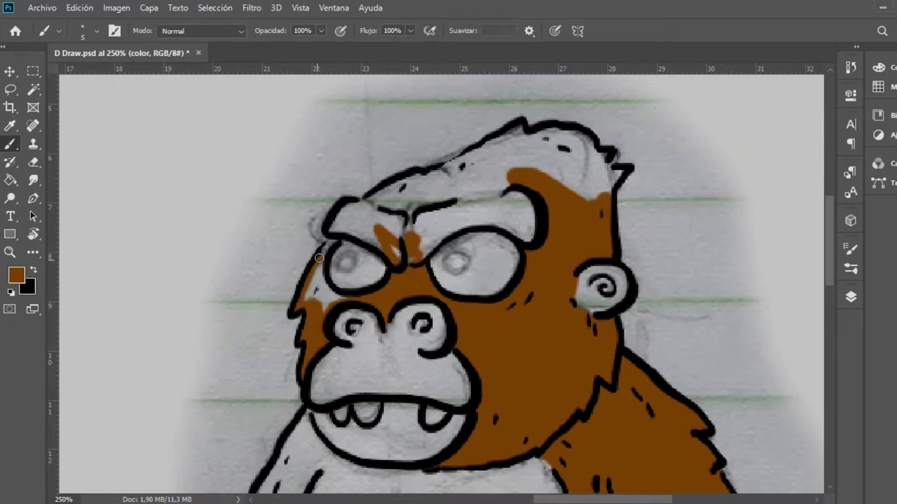
drag(332, 246, 313, 301)
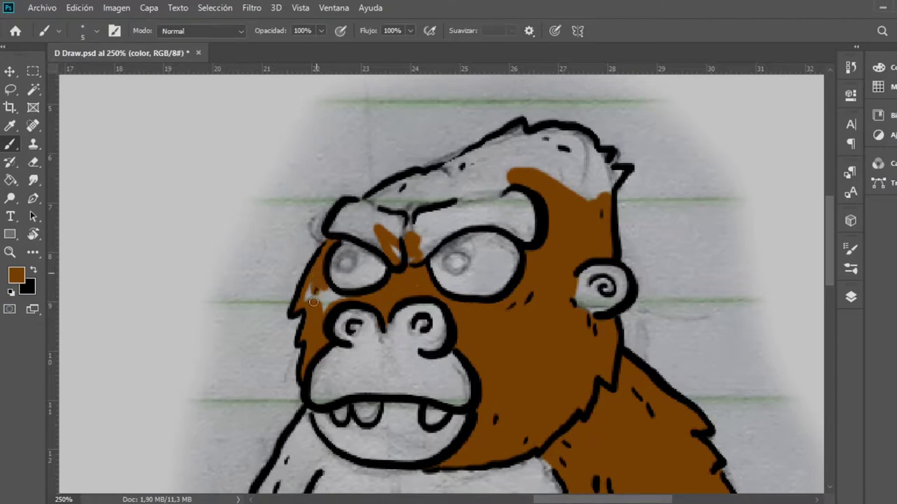
mouse_move(400, 210)
mouse_down()
mouse_move(427, 200)
mouse_move(442, 210)
mouse_move(518, 182)
mouse_up()
mouse_move(463, 175)
mouse_down()
mouse_move(499, 213)
mouse_move(410, 242)
mouse_move(456, 226)
mouse_move(522, 223)
mouse_up()
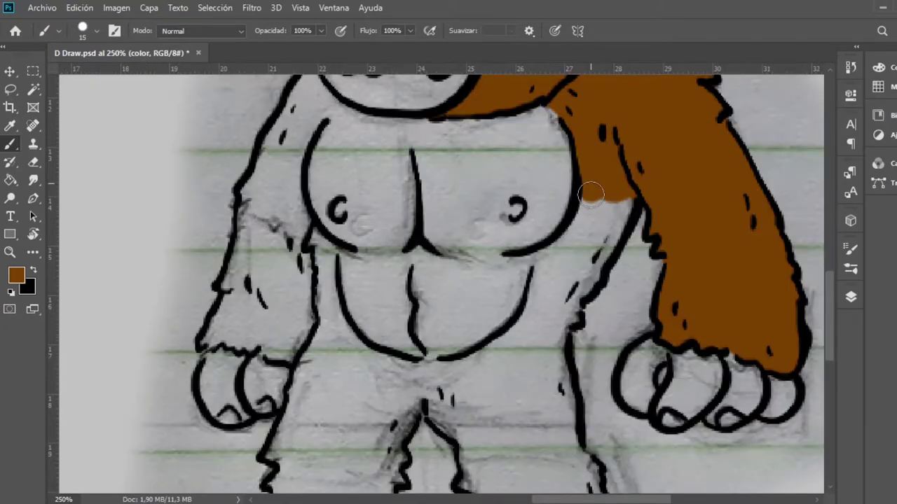
mouse_move(591, 194)
mouse_down()
mouse_move(600, 250)
mouse_move(561, 329)
mouse_move(476, 378)
mouse_move(534, 314)
mouse_move(557, 256)
mouse_move(463, 413)
mouse_move(329, 378)
mouse_move(366, 422)
mouse_move(344, 400)
mouse_move(466, 420)
mouse_move(441, 417)
mouse_up()
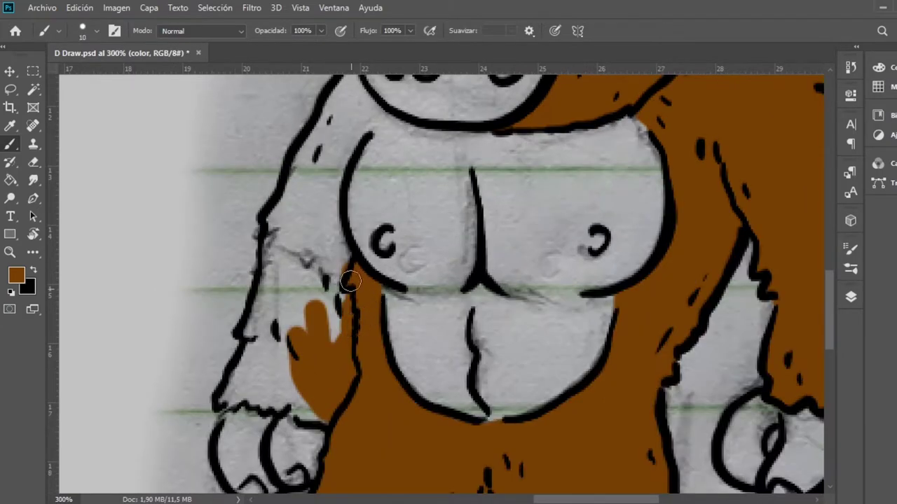
mouse_move(350, 281)
mouse_down()
mouse_move(274, 322)
mouse_move(309, 203)
mouse_move(245, 396)
mouse_move(288, 358)
mouse_move(313, 409)
mouse_move(281, 370)
mouse_move(300, 399)
mouse_move(318, 290)
mouse_move(300, 207)
mouse_move(308, 182)
mouse_up()
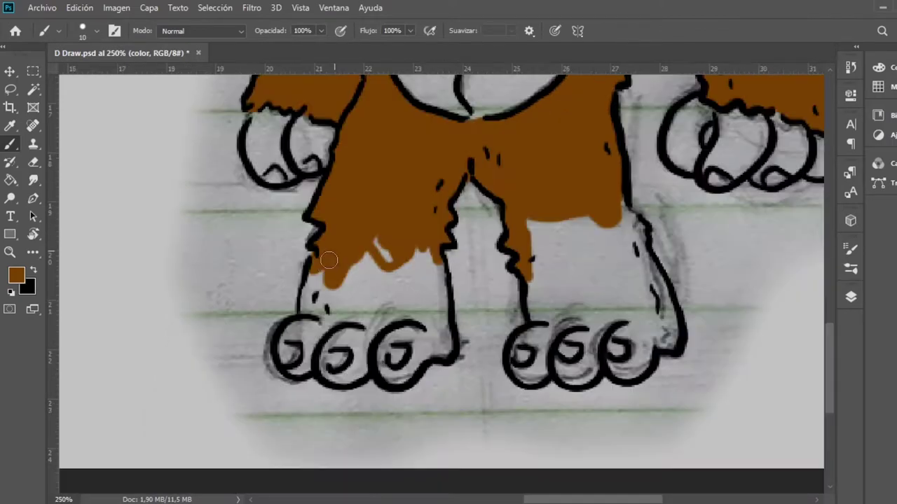
Step: Fill the lower left leg brown and paint the muzzle light orange with white teeth
mouse_move(328, 261)
mouse_down()
mouse_move(421, 309)
mouse_move(413, 277)
mouse_move(329, 294)
mouse_move(332, 279)
mouse_move(425, 236)
mouse_move(435, 310)
mouse_move(437, 289)
mouse_up()
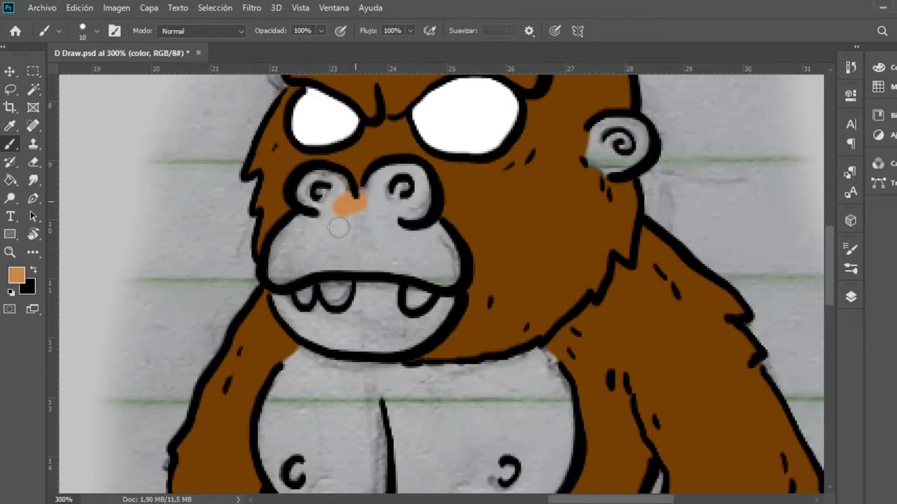
mouse_move(341, 202)
mouse_down()
mouse_move(277, 270)
mouse_move(323, 266)
mouse_move(428, 280)
mouse_move(441, 238)
mouse_move(315, 245)
mouse_move(424, 263)
mouse_move(330, 211)
mouse_move(308, 182)
mouse_up()
mouse_move(322, 284)
mouse_down()
mouse_move(341, 291)
mouse_move(305, 292)
mouse_up()
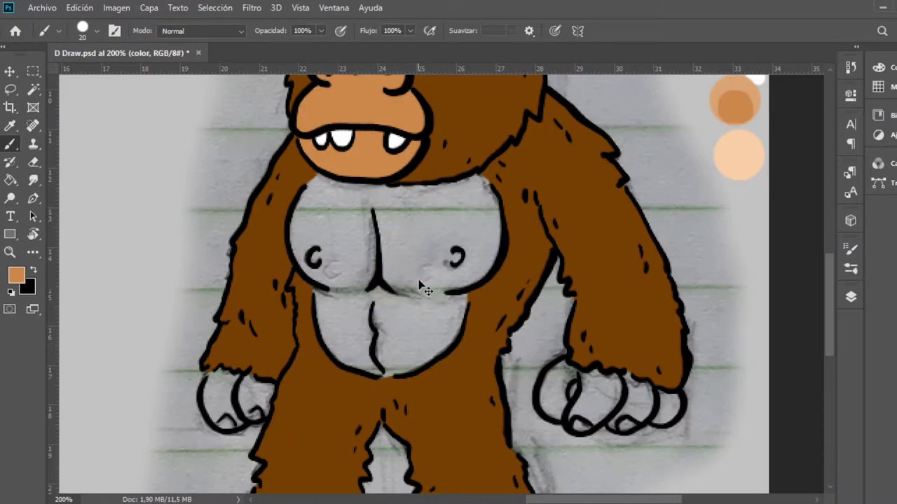
Step: Paint the chest, pecs, left hand fingers and a left toe skin-tone orange
drag(385, 241, 382, 333)
drag(351, 231, 364, 274)
mouse_move(406, 221)
mouse_down()
mouse_move(392, 284)
mouse_move(441, 277)
mouse_move(438, 237)
mouse_up()
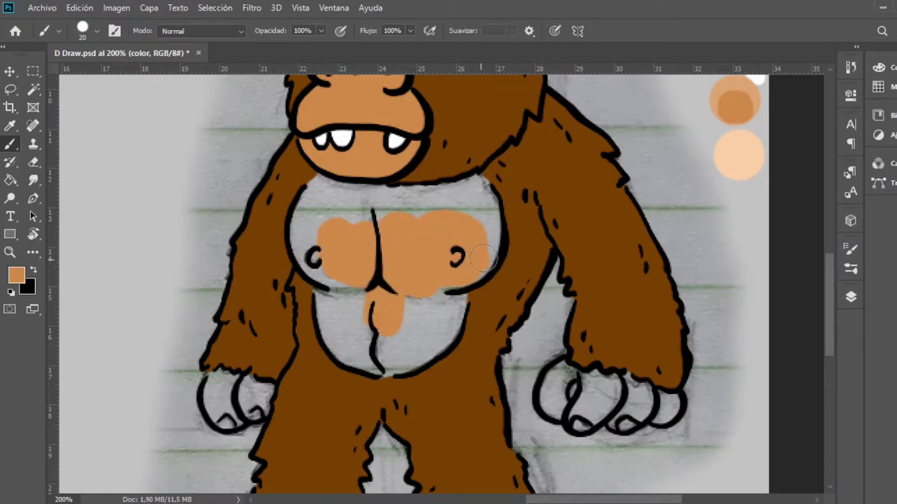
mouse_move(482, 259)
mouse_down()
mouse_move(420, 200)
mouse_move(315, 206)
mouse_move(337, 336)
mouse_move(442, 326)
mouse_move(356, 293)
mouse_up()
mouse_move(406, 182)
mouse_down()
mouse_move(403, 217)
mouse_move(420, 249)
mouse_move(459, 231)
mouse_move(456, 196)
mouse_move(477, 237)
mouse_move(325, 121)
mouse_up()
mouse_move(330, 336)
mouse_down()
mouse_move(365, 353)
mouse_move(370, 333)
mouse_move(294, 312)
mouse_move(291, 343)
mouse_move(308, 359)
mouse_move(353, 347)
mouse_up()
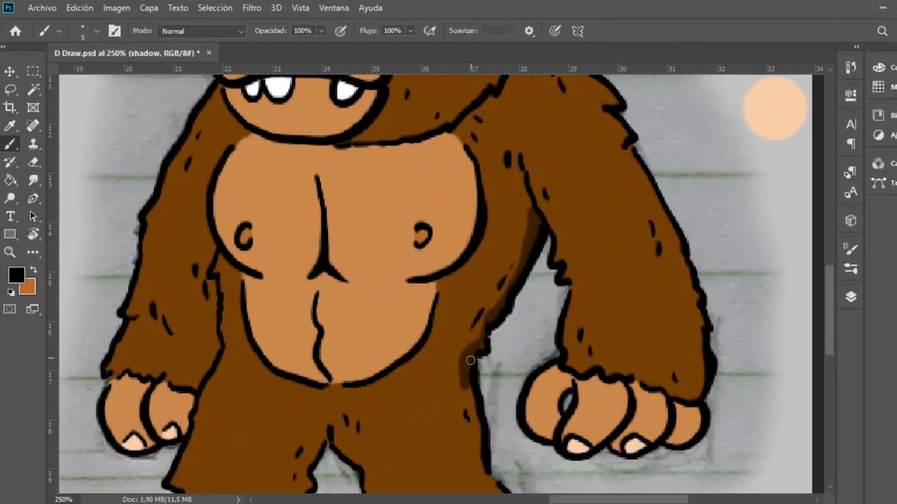
Step: Shade the inner arms, legs, neck and between fingers dark brown, then highlight the muzzle white
drag(486, 312, 515, 275)
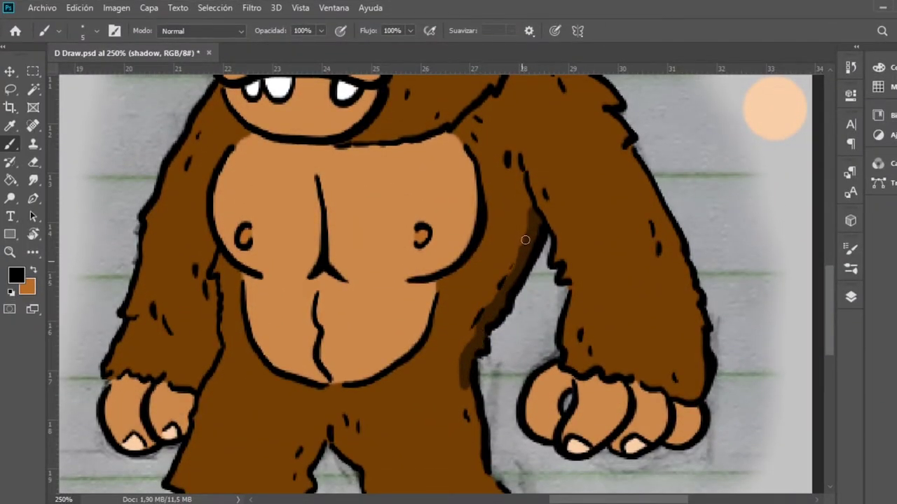
scroll(496, 353, down, 3)
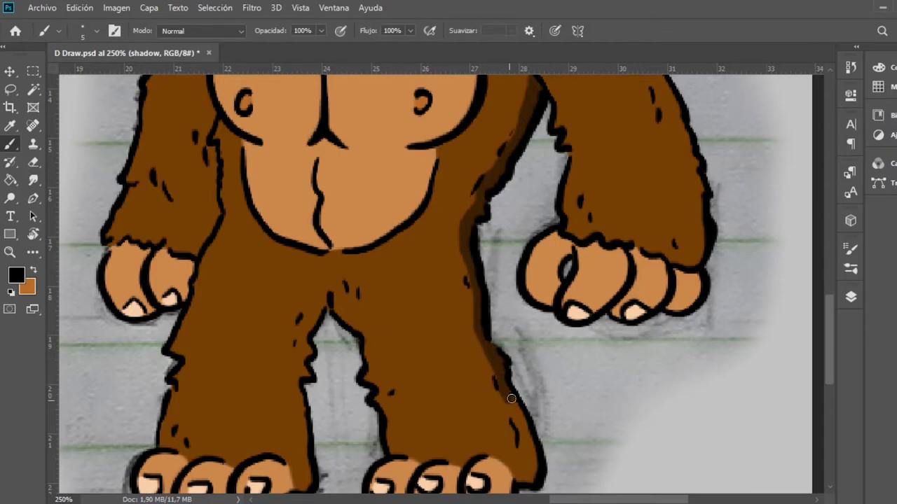
drag(511, 398, 522, 458)
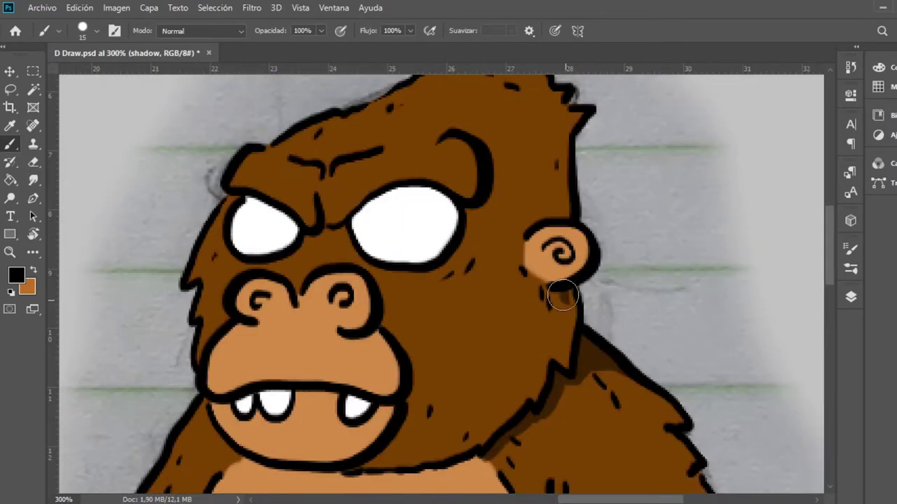
mouse_move(556, 290)
mouse_down()
mouse_move(561, 316)
mouse_move(545, 360)
mouse_move(504, 425)
mouse_move(486, 437)
mouse_up()
scroll(516, 397, up, 2)
mouse_move(568, 217)
mouse_down()
mouse_move(566, 169)
mouse_move(552, 147)
mouse_move(554, 174)
mouse_up()
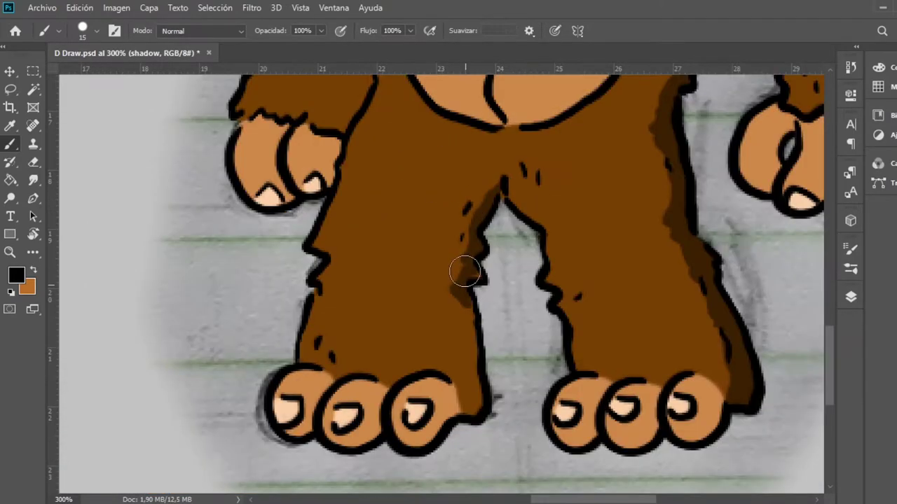
mouse_move(464, 270)
mouse_down()
mouse_move(464, 250)
mouse_move(473, 424)
mouse_up()
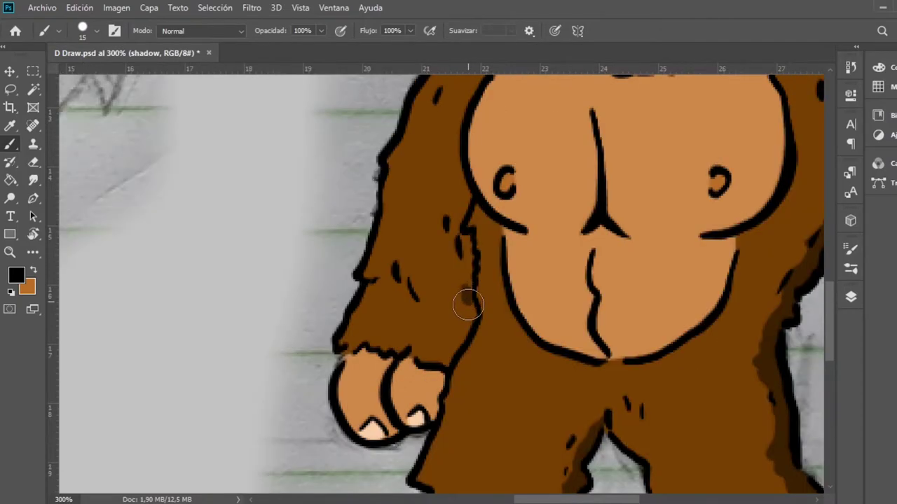
drag(468, 304, 417, 425)
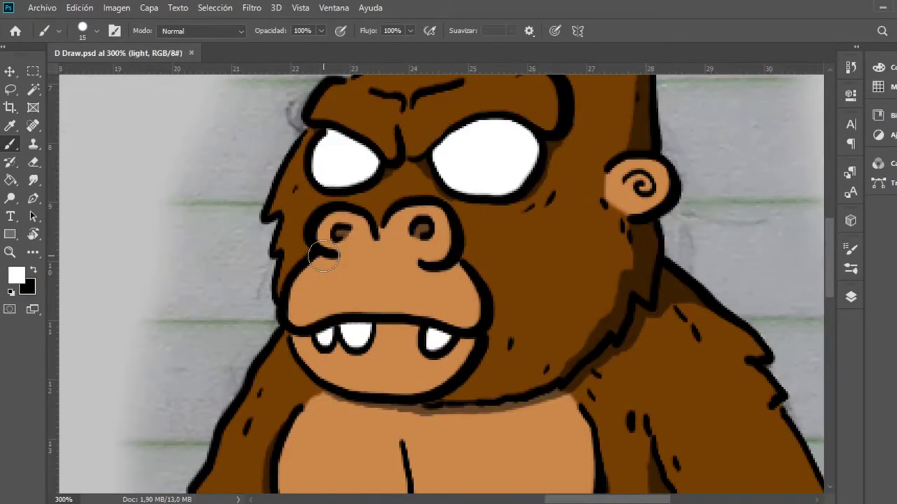
mouse_move(329, 245)
mouse_down()
mouse_move(297, 304)
mouse_move(300, 329)
mouse_move(291, 309)
mouse_move(308, 270)
mouse_move(295, 345)
mouse_move(307, 365)
mouse_move(308, 354)
mouse_move(357, 396)
mouse_move(361, 379)
mouse_move(326, 378)
mouse_up()
Step: Add pale highlights to Kong's chin, forehead, right brow ridge and arm edge
mouse_move(359, 252)
mouse_down()
mouse_move(384, 220)
mouse_move(396, 219)
mouse_up()
mouse_move(474, 232)
mouse_down()
mouse_move(461, 245)
mouse_move(457, 287)
mouse_move(484, 229)
mouse_up()
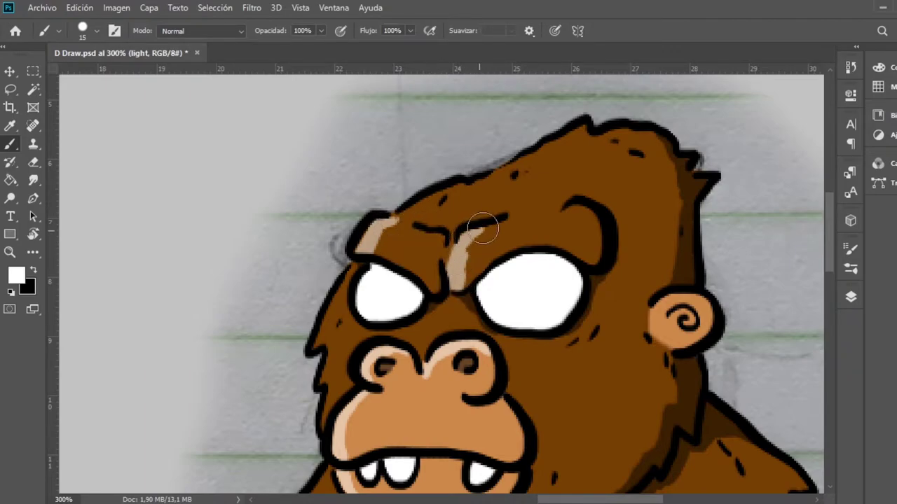
mouse_move(462, 278)
mouse_down()
mouse_move(494, 117)
mouse_move(397, 302)
mouse_move(413, 273)
mouse_up()
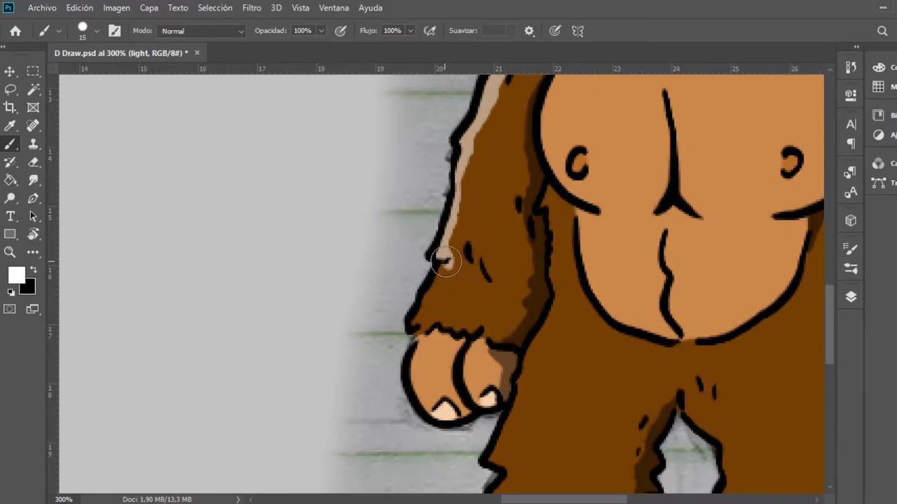
drag(394, 374, 445, 251)
mouse_move(445, 251)
mouse_down()
mouse_move(415, 324)
mouse_move(434, 284)
mouse_up()
drag(731, 72, 465, 126)
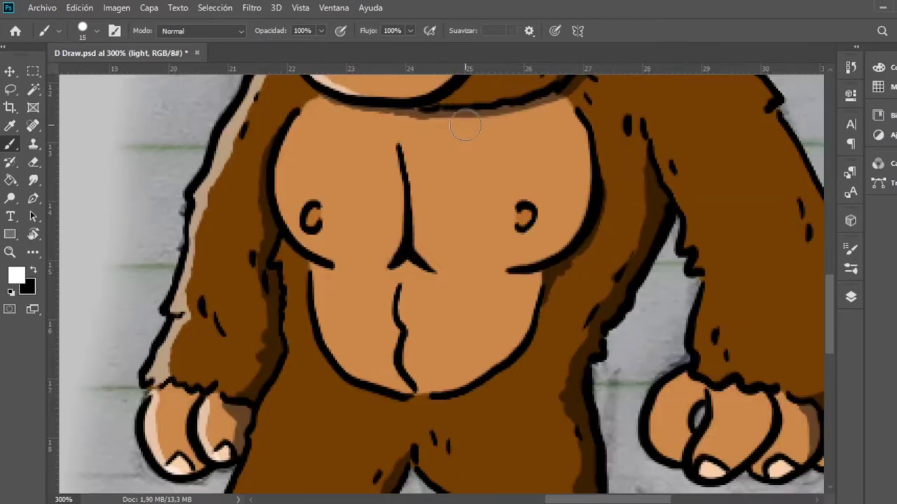
Step: Highlight both pectorals' edges, the central chest line and the belly line
mouse_move(295, 148)
mouse_down()
mouse_move(319, 259)
mouse_move(284, 198)
mouse_move(306, 114)
mouse_move(277, 189)
mouse_move(300, 112)
mouse_up()
drag(405, 155, 440, 274)
drag(571, 235, 587, 154)
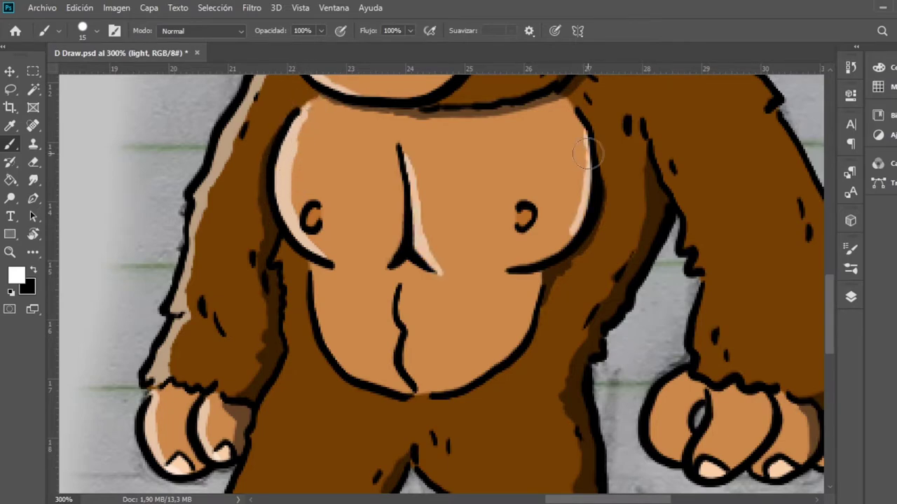
drag(583, 219, 519, 267)
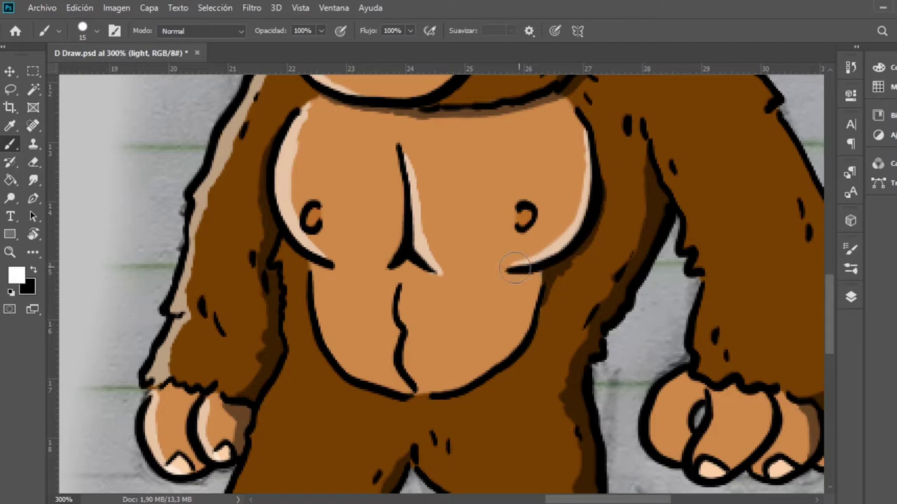
mouse_move(488, 233)
mouse_down()
mouse_move(494, 291)
mouse_move(483, 233)
mouse_up()
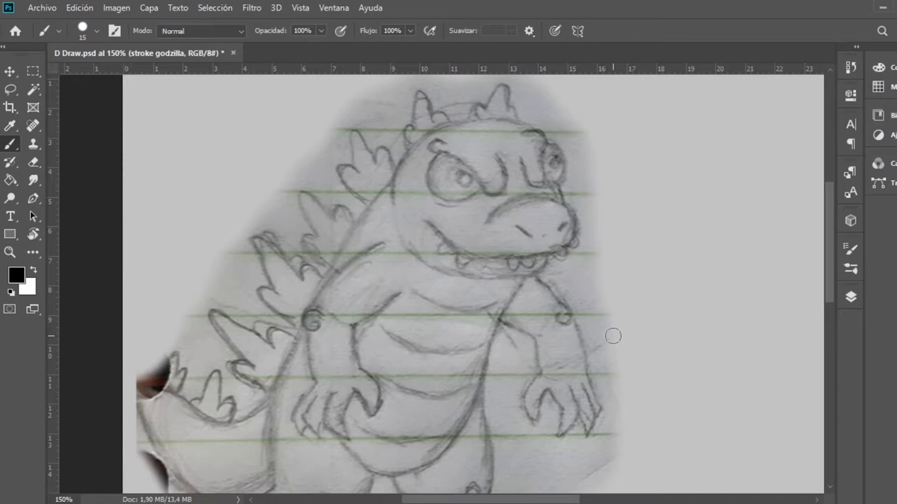
Step: Ink Godzilla's mouth line with its hook, a tooth, and both nostrils at 200% zoom
drag(425, 221, 450, 241)
drag(506, 257, 539, 255)
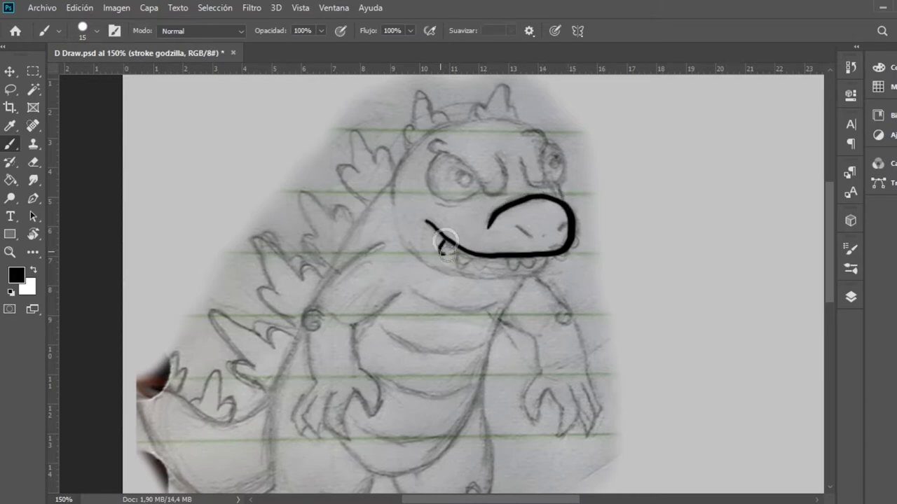
drag(441, 245, 456, 250)
mouse_move(508, 258)
mouse_down()
mouse_move(513, 266)
mouse_move(520, 257)
mouse_up()
key(ctrl+plus)
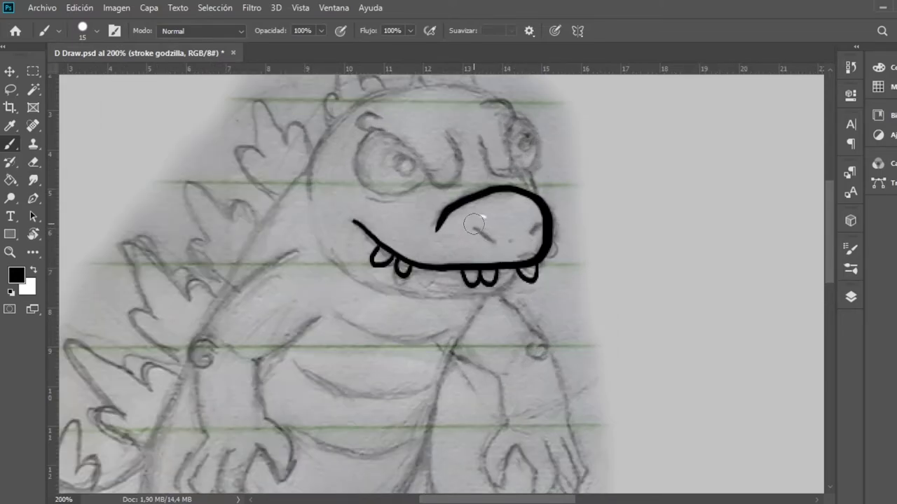
drag(474, 224, 491, 239)
drag(539, 227, 531, 241)
Step: Ink Godzilla's angry eyebrow, the eye loop, and the head spike
scroll(424, 223, up, 3)
scroll(424, 223, left, 1)
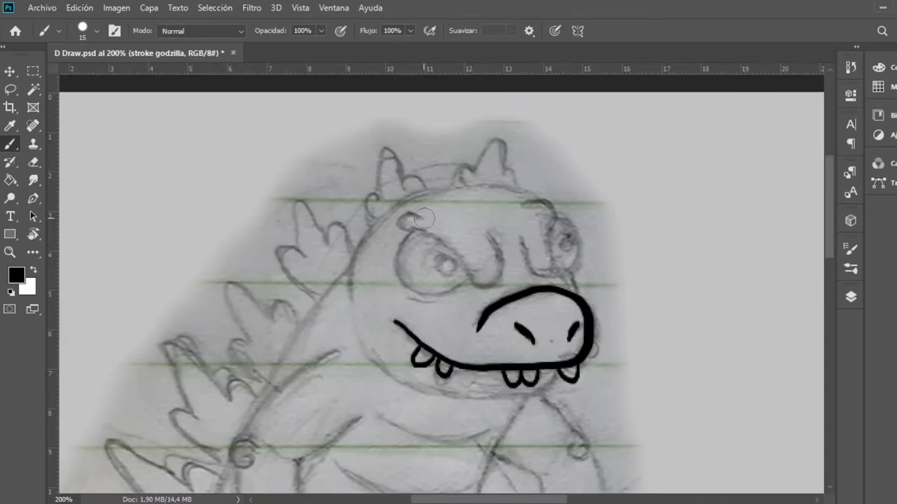
drag(421, 217, 399, 220)
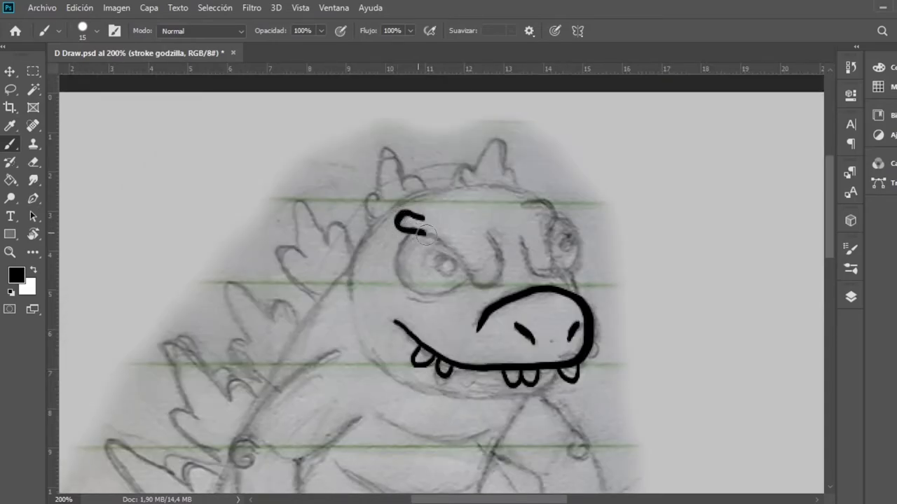
mouse_move(468, 268)
mouse_down()
mouse_move(479, 284)
mouse_move(495, 239)
mouse_move(543, 275)
mouse_move(590, 224)
mouse_up()
mouse_move(424, 199)
mouse_down()
mouse_move(420, 239)
mouse_move(431, 270)
mouse_move(456, 272)
mouse_move(503, 248)
mouse_up()
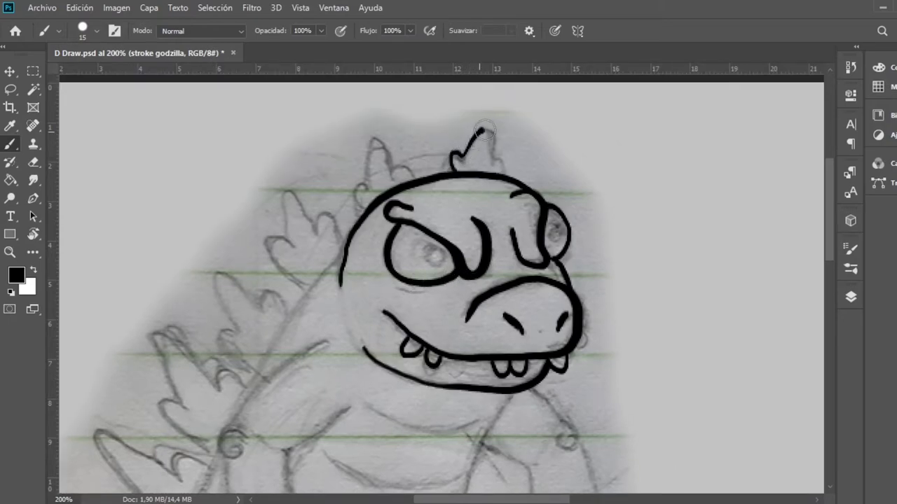
drag(482, 130, 507, 173)
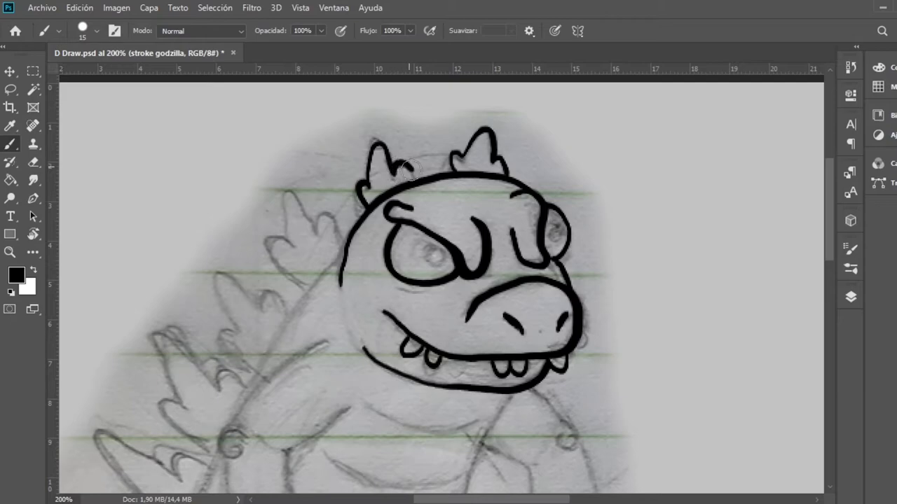
scroll(549, 353, down, 5)
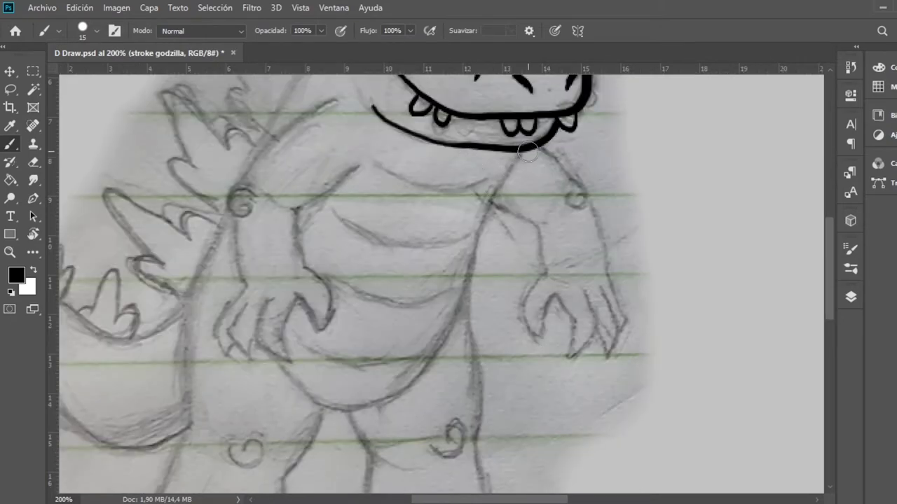
Step: Ink Godzilla's belly outline and the left arm into a hooked hand with claw lines
mouse_move(527, 152)
mouse_down()
mouse_move(499, 184)
mouse_move(474, 241)
mouse_move(465, 300)
mouse_move(440, 353)
mouse_move(400, 390)
mouse_move(357, 406)
mouse_move(304, 400)
mouse_move(281, 364)
mouse_up()
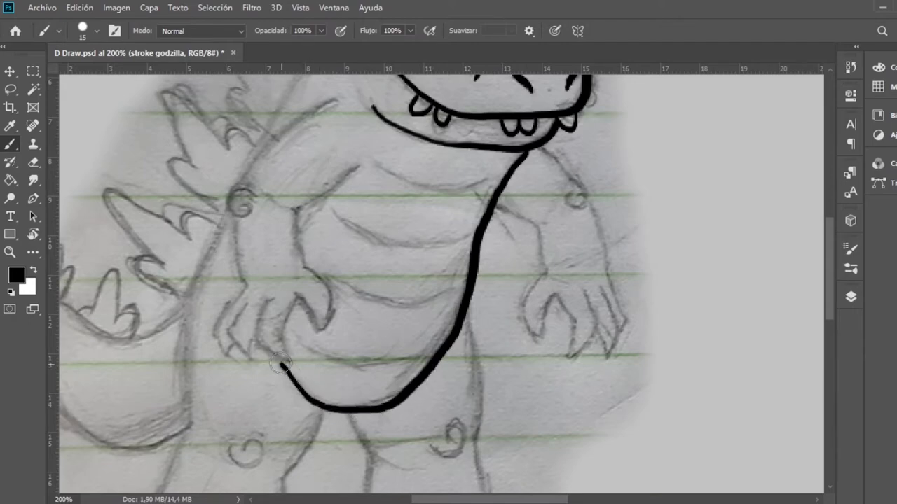
key(ctrl+plus)
mouse_move(382, 214)
mouse_down()
mouse_move(457, 312)
mouse_move(445, 321)
mouse_move(435, 389)
mouse_move(456, 382)
mouse_move(475, 343)
mouse_move(499, 384)
mouse_move(491, 440)
mouse_move(522, 415)
mouse_move(520, 335)
mouse_move(545, 428)
mouse_move(571, 405)
mouse_move(579, 378)
mouse_move(545, 338)
mouse_up()
key(ctrl+minus)
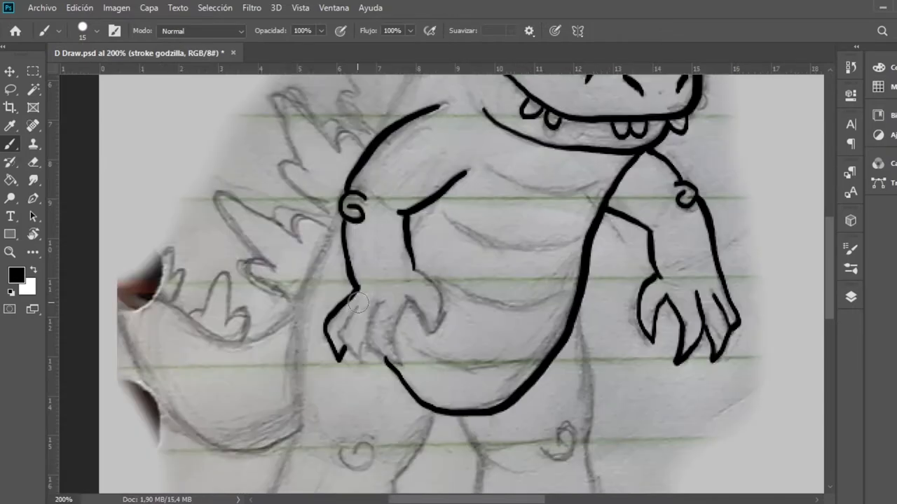
drag(358, 304, 343, 327)
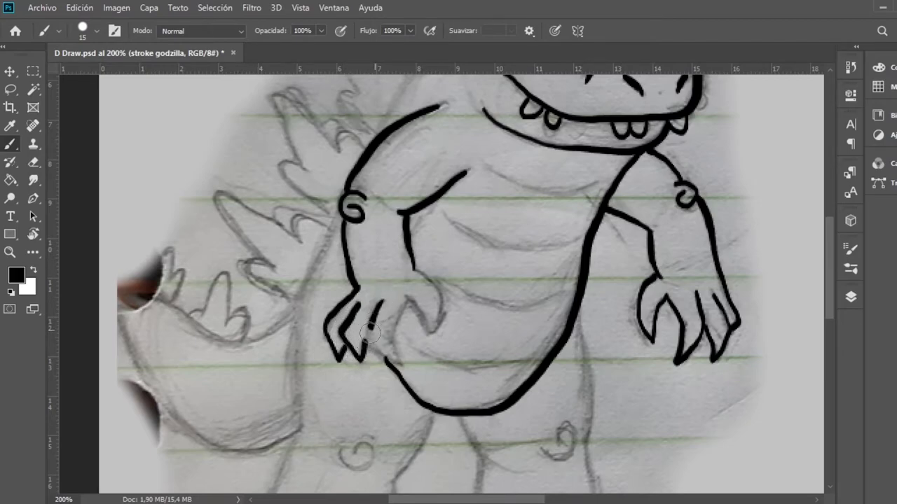
drag(369, 333, 380, 353)
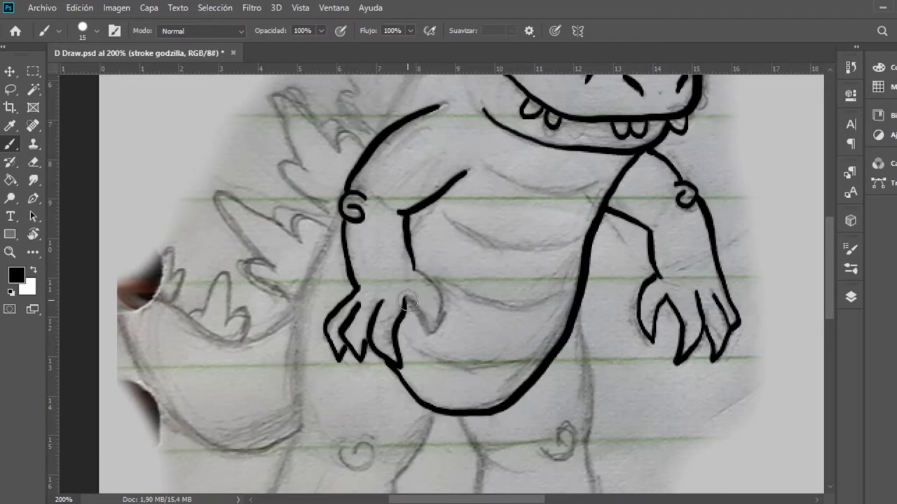
mouse_move(408, 302)
mouse_down()
mouse_move(427, 333)
mouse_move(440, 302)
mouse_up()
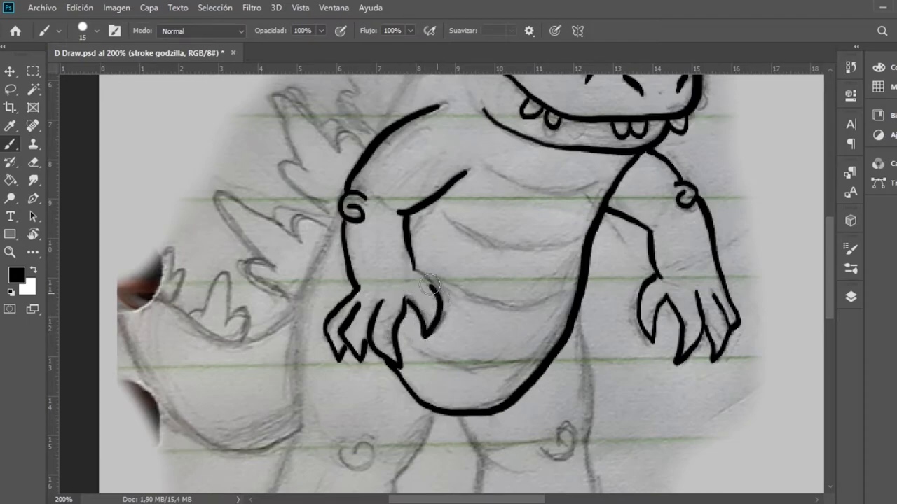
Step: Ink the inner arm line, the crotch outline and the inner leg line
drag(495, 308, 517, 208)
mouse_move(363, 98)
mouse_down()
mouse_move(314, 228)
mouse_move(321, 314)
mouse_move(269, 452)
mouse_move(276, 469)
mouse_up()
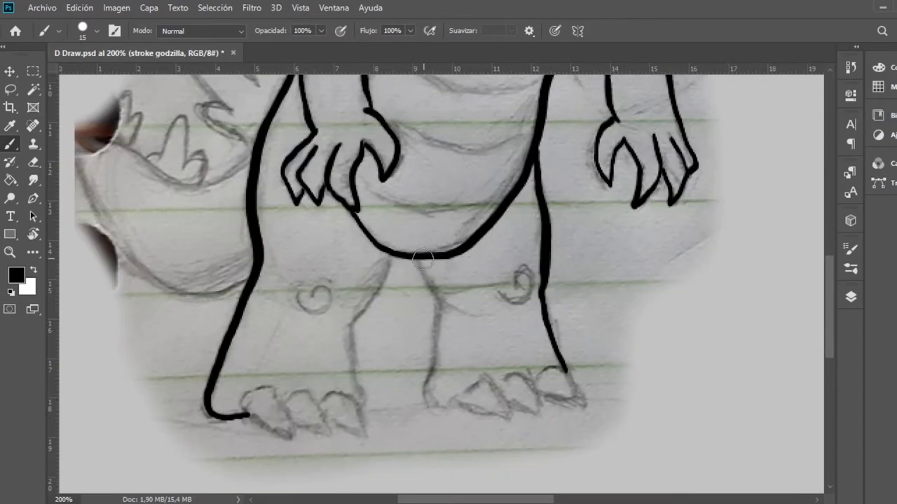
mouse_move(411, 257)
mouse_down()
mouse_move(438, 342)
mouse_move(428, 391)
mouse_move(448, 409)
mouse_up()
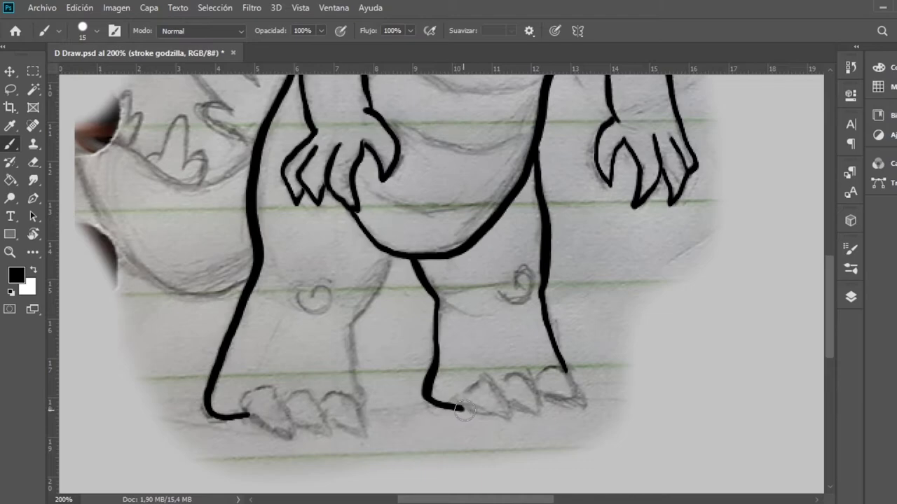
drag(555, 253, 579, 246)
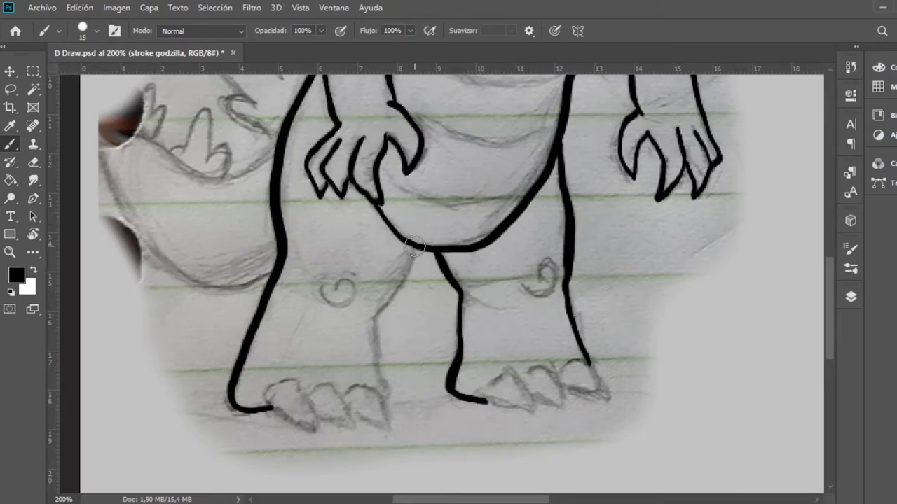
mouse_move(413, 247)
mouse_down()
mouse_move(401, 293)
mouse_move(371, 327)
mouse_move(382, 376)
mouse_up()
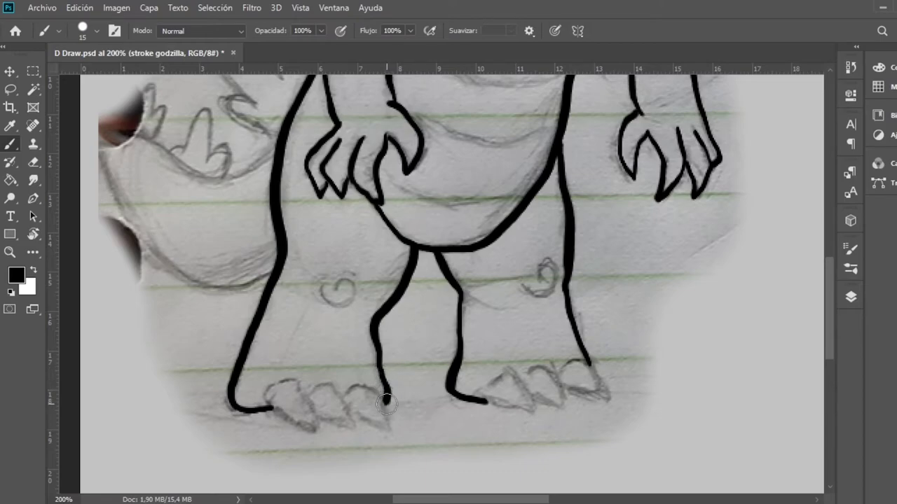
scroll(386, 404, up, 2)
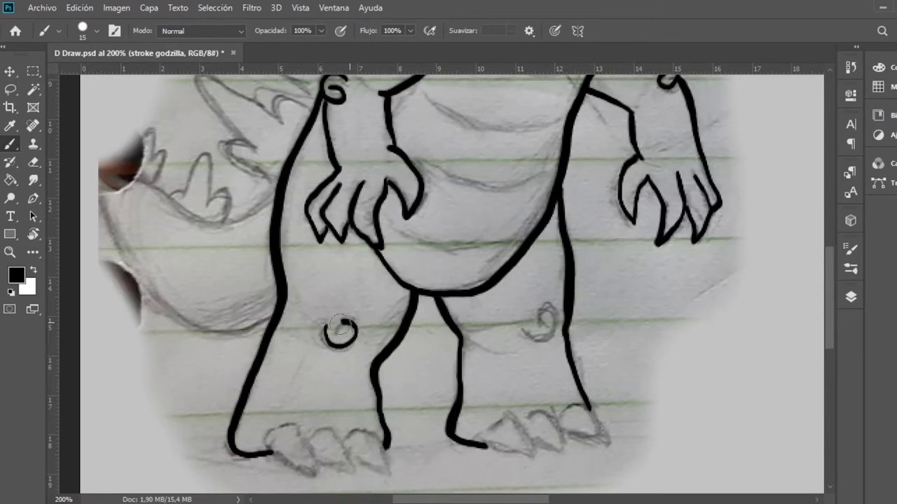
Step: Trace the left foot claw outline and a back spike behind the arm
scroll(300, 342, down, 4)
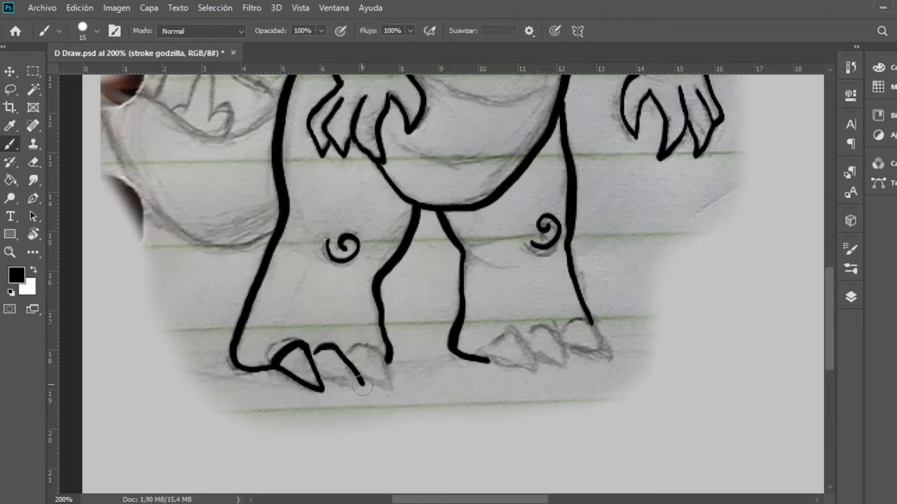
mouse_move(459, 240)
mouse_down()
mouse_move(419, 214)
mouse_move(423, 152)
mouse_move(457, 196)
mouse_move(481, 199)
mouse_up()
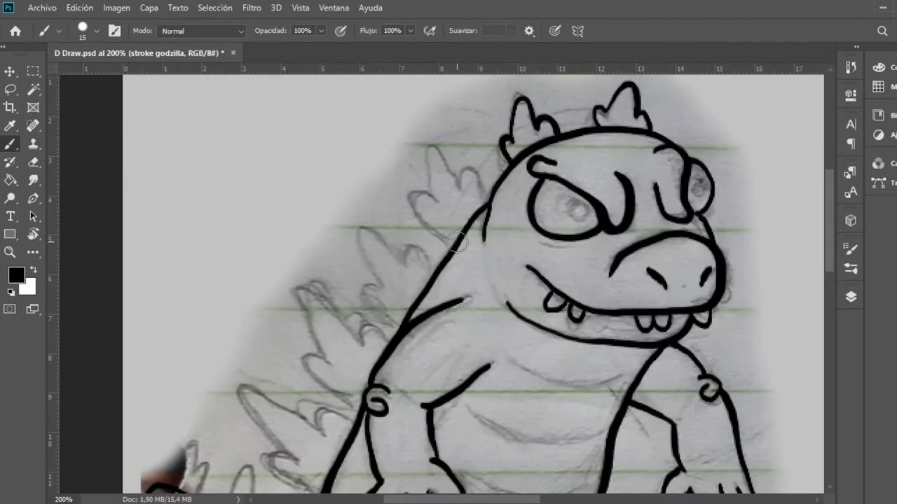
scroll(479, 210, down, 3)
scroll(478, 210, left, 2)
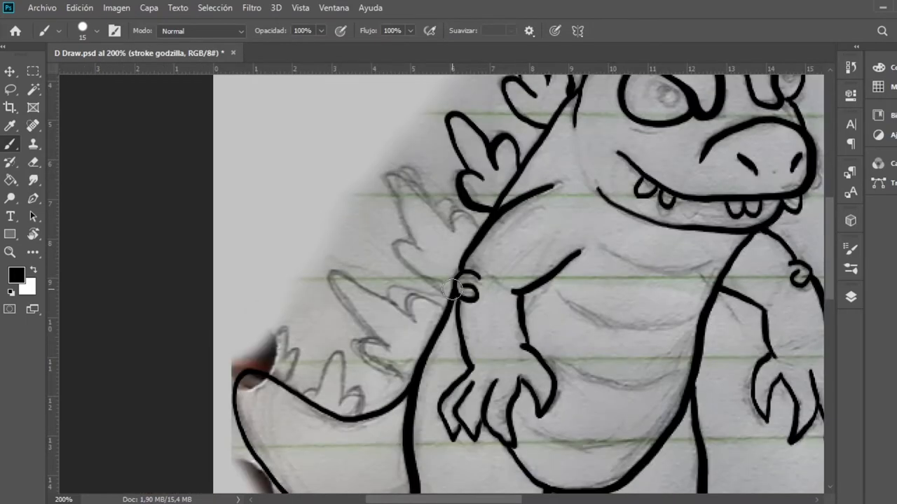
mouse_move(433, 288)
mouse_down()
mouse_move(401, 249)
mouse_move(430, 258)
mouse_move(391, 175)
mouse_move(452, 233)
mouse_up()
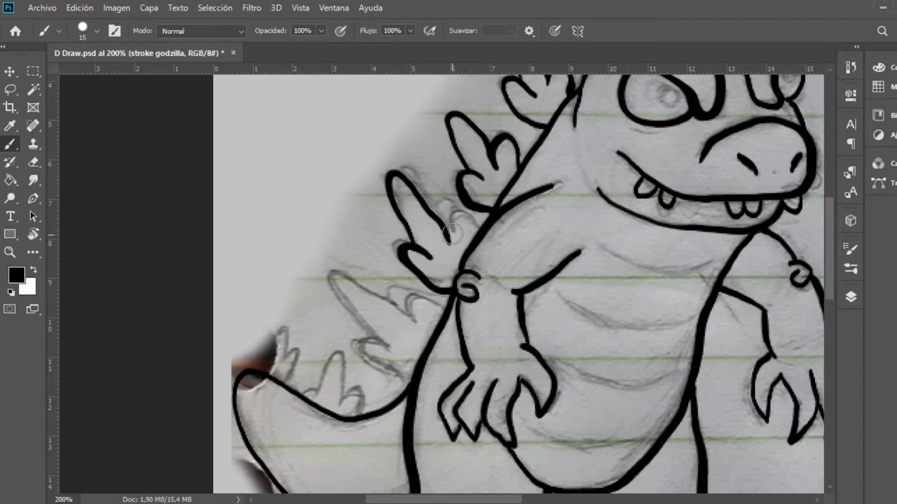
Step: Ink the spikes along the tail top and the curved belly fold lines
scroll(418, 295, down, 3)
scroll(418, 295, left, 3)
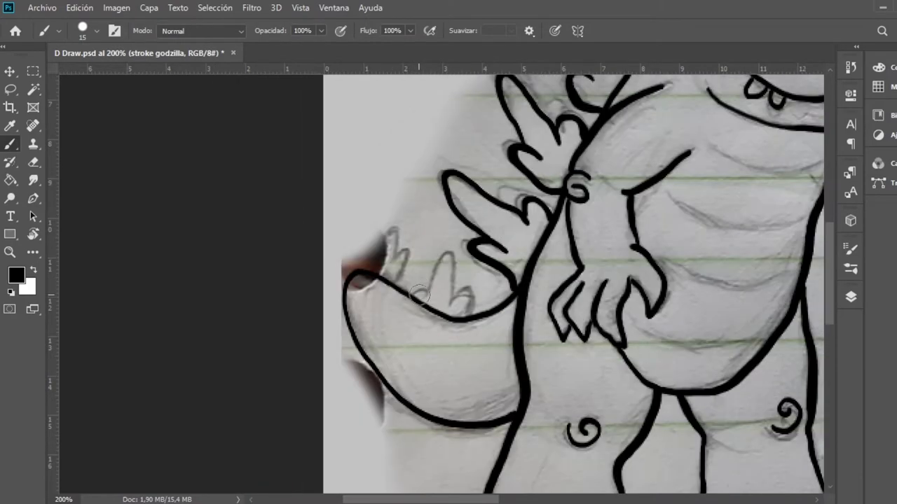
mouse_move(418, 287)
mouse_down()
mouse_move(442, 251)
mouse_move(454, 276)
mouse_move(447, 307)
mouse_move(469, 303)
mouse_up()
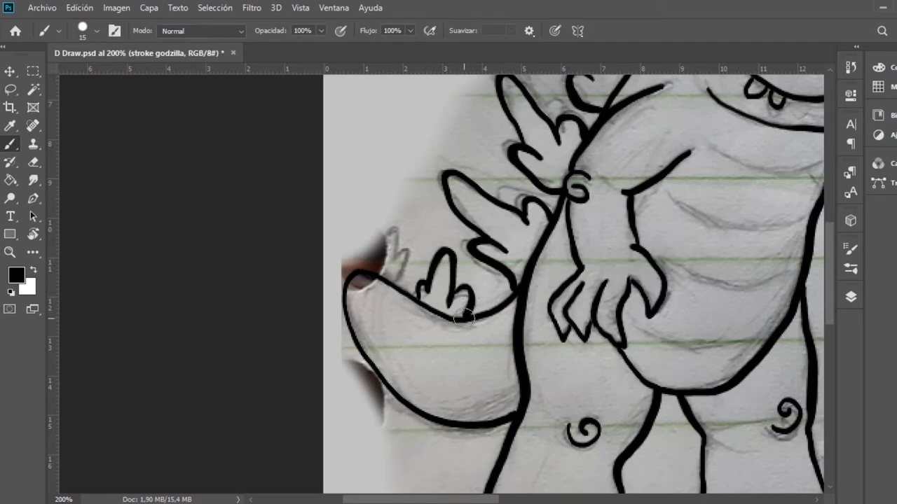
scroll(533, 217, right, 5)
key(F7)
mouse_move(357, 140)
mouse_down()
mouse_move(386, 163)
mouse_move(445, 172)
mouse_move(470, 163)
mouse_up()
mouse_move(328, 195)
mouse_down()
mouse_move(360, 224)
mouse_move(408, 232)
mouse_move(452, 222)
mouse_up()
Step: Paint Godzilla's head and right arm navy and fill the eye white
mouse_move(324, 257)
mouse_down()
mouse_move(357, 291)
mouse_move(413, 294)
mouse_move(455, 263)
mouse_up()
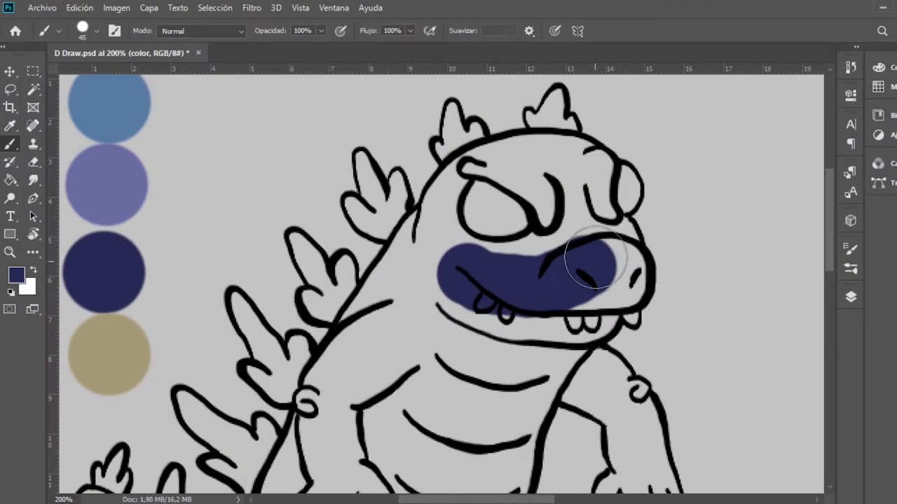
mouse_move(580, 260)
mouse_down()
mouse_move(455, 225)
mouse_move(539, 235)
mouse_move(486, 293)
mouse_move(604, 280)
mouse_move(579, 181)
mouse_move(516, 181)
mouse_move(444, 224)
mouse_move(346, 374)
mouse_move(382, 324)
mouse_up()
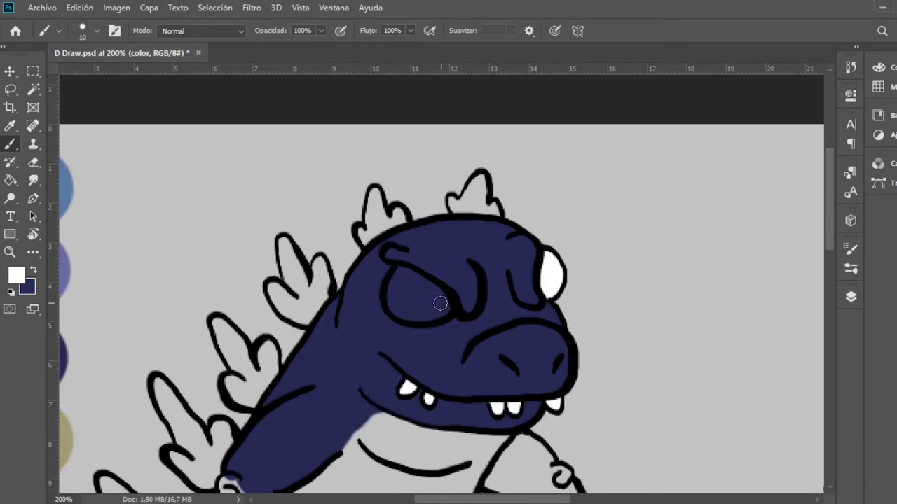
mouse_move(440, 303)
mouse_down()
mouse_move(442, 312)
mouse_move(396, 302)
mouse_move(420, 280)
mouse_move(444, 305)
mouse_move(419, 279)
mouse_move(435, 307)
mouse_up()
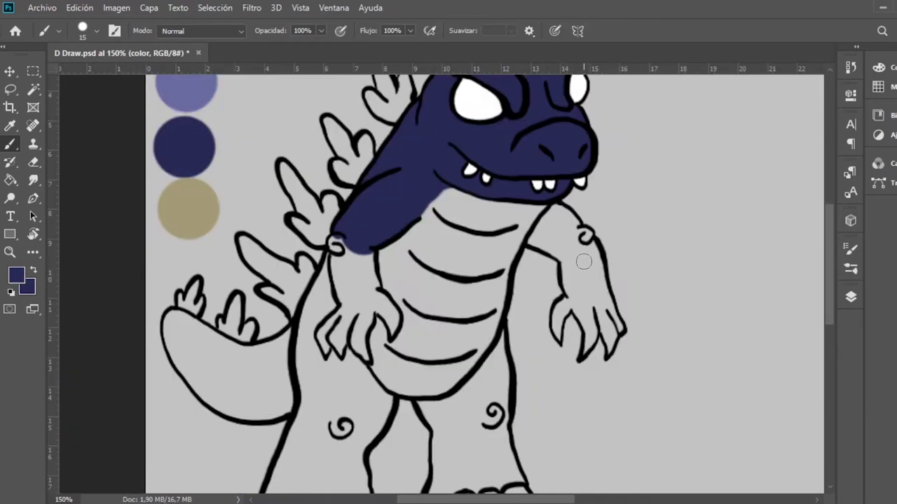
drag(582, 260, 576, 298)
mouse_move(567, 264)
mouse_down()
mouse_move(550, 242)
mouse_move(554, 231)
mouse_up()
mouse_move(583, 259)
mouse_down()
mouse_move(574, 236)
mouse_move(582, 236)
mouse_move(592, 300)
mouse_move(586, 319)
mouse_move(604, 334)
mouse_move(607, 314)
mouse_up()
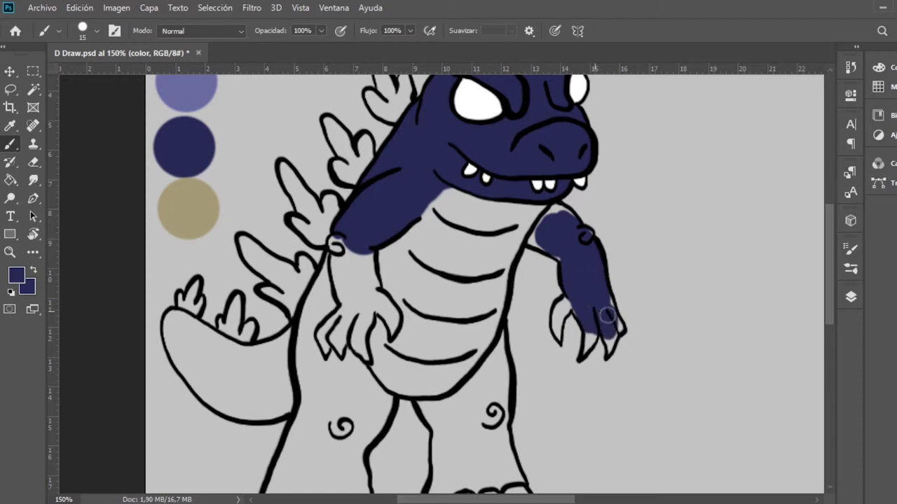
Step: With a smaller brush, colour the left arm, claws and arm-belly strip navy
key(ctrl+plus)
key(bracketleft)
drag(394, 144, 386, 249)
drag(392, 186, 361, 276)
drag(378, 221, 348, 319)
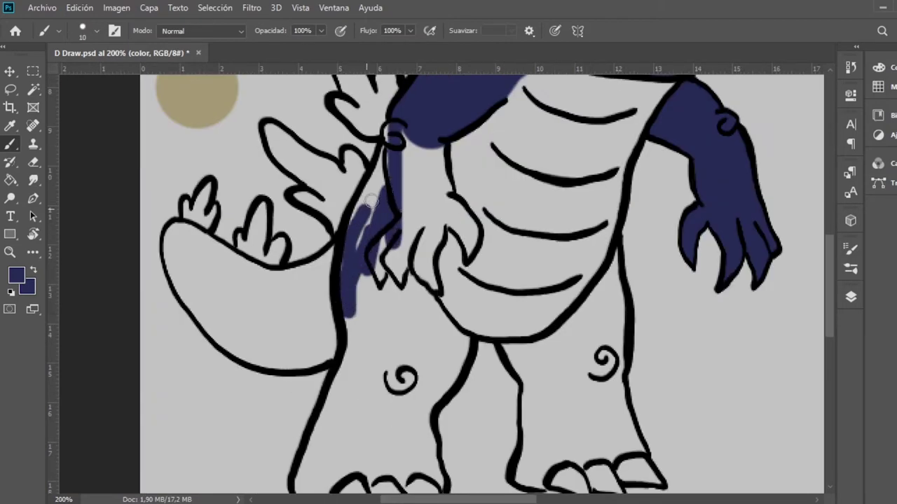
drag(348, 266, 395, 131)
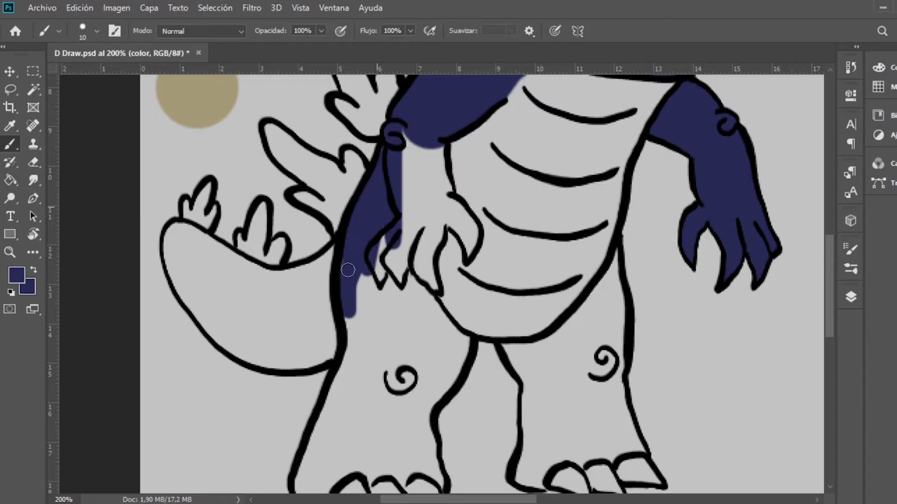
drag(347, 270, 380, 253)
drag(360, 284, 417, 233)
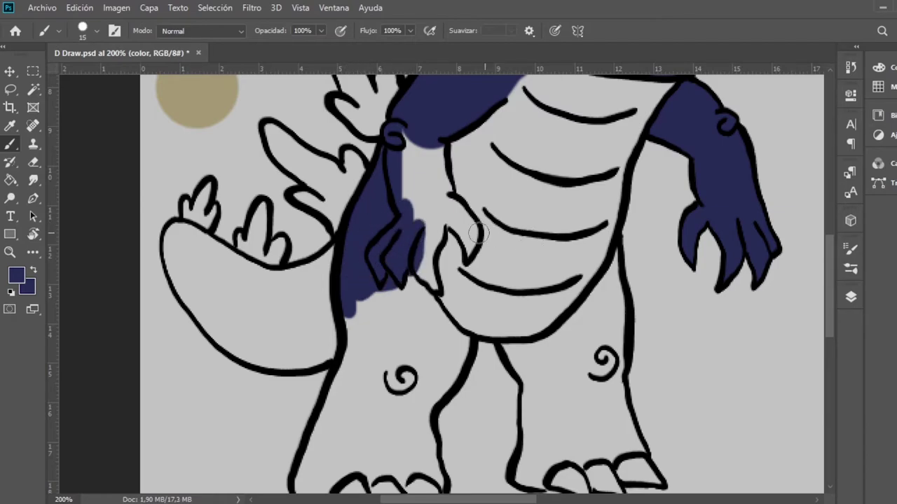
mouse_move(429, 199)
mouse_down()
mouse_move(421, 288)
mouse_move(397, 136)
mouse_move(430, 153)
mouse_move(456, 230)
mouse_up()
Step: Colour both legs and the tail navy
mouse_move(444, 184)
mouse_down()
mouse_move(370, 360)
mouse_move(359, 354)
mouse_move(369, 330)
mouse_move(430, 367)
mouse_move(341, 441)
mouse_move(343, 364)
mouse_move(413, 421)
mouse_move(442, 384)
mouse_move(452, 350)
mouse_move(414, 293)
mouse_move(462, 347)
mouse_up()
scroll(400, 324, down, 2)
scroll(400, 324, right, 4)
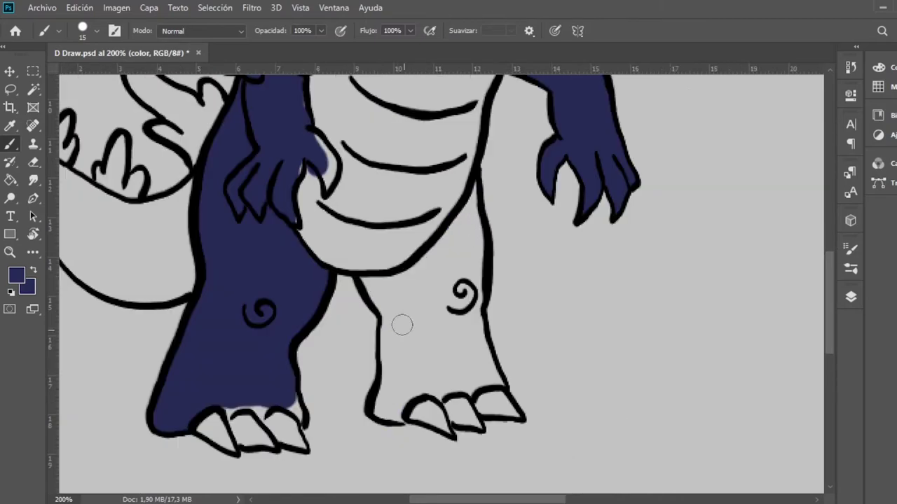
mouse_move(400, 325)
mouse_down()
mouse_move(392, 379)
mouse_move(449, 350)
mouse_move(399, 362)
mouse_move(380, 406)
mouse_move(490, 379)
mouse_move(442, 364)
mouse_move(471, 371)
mouse_move(473, 235)
mouse_move(400, 300)
mouse_move(452, 240)
mouse_up()
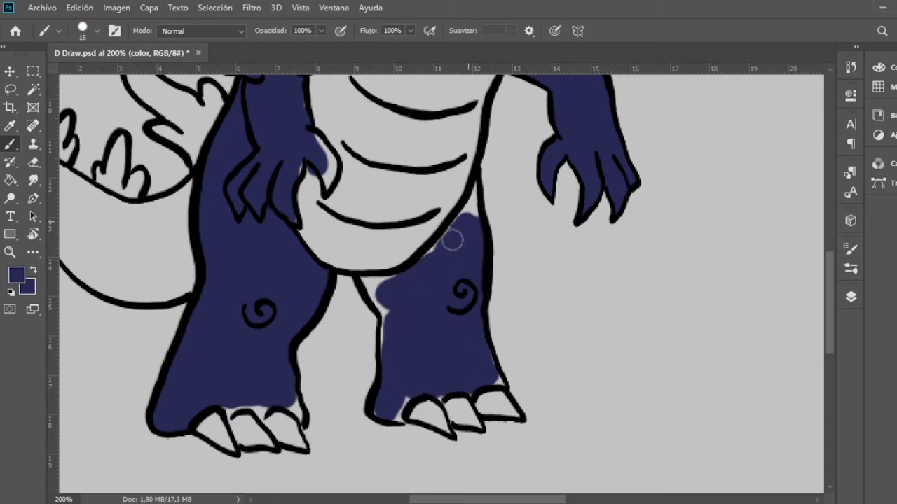
mouse_move(394, 282)
mouse_down()
mouse_move(386, 305)
mouse_move(686, 363)
mouse_up()
mouse_move(364, 292)
mouse_down()
mouse_move(465, 320)
mouse_move(470, 296)
mouse_up()
Step: Pick the tan swatch and paint Godzilla's belly tan
drag(399, 321, 149, 349)
alt+click(102, 126)
mouse_move(435, 232)
mouse_down()
mouse_move(420, 322)
mouse_move(427, 200)
mouse_up()
drag(476, 175, 484, 301)
mouse_move(414, 273)
mouse_down()
mouse_move(382, 315)
mouse_move(400, 355)
mouse_move(421, 323)
mouse_move(449, 308)
mouse_move(438, 350)
mouse_move(512, 154)
mouse_move(394, 226)
mouse_move(462, 141)
mouse_move(424, 202)
mouse_move(489, 191)
mouse_up()
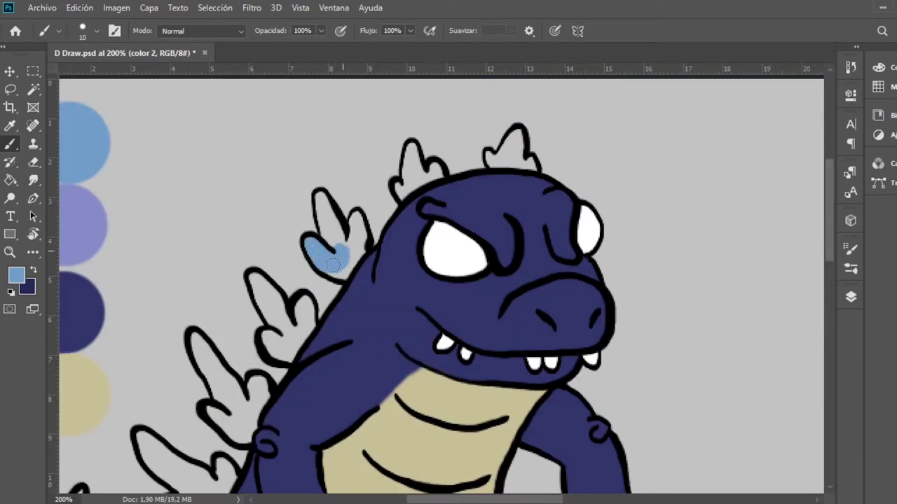
Step: Paint the back spikes light blue and the left foot's claws white
drag(343, 250, 322, 198)
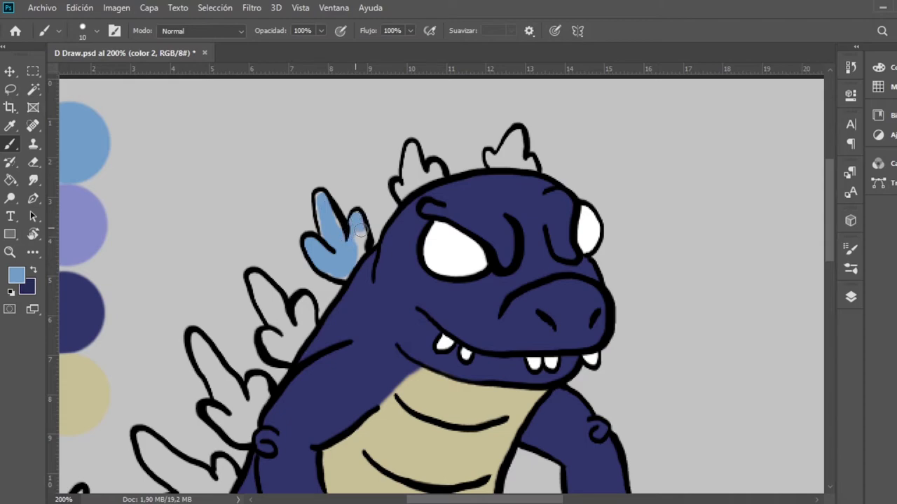
scroll(358, 231, up, 2)
scroll(358, 231, right, 2)
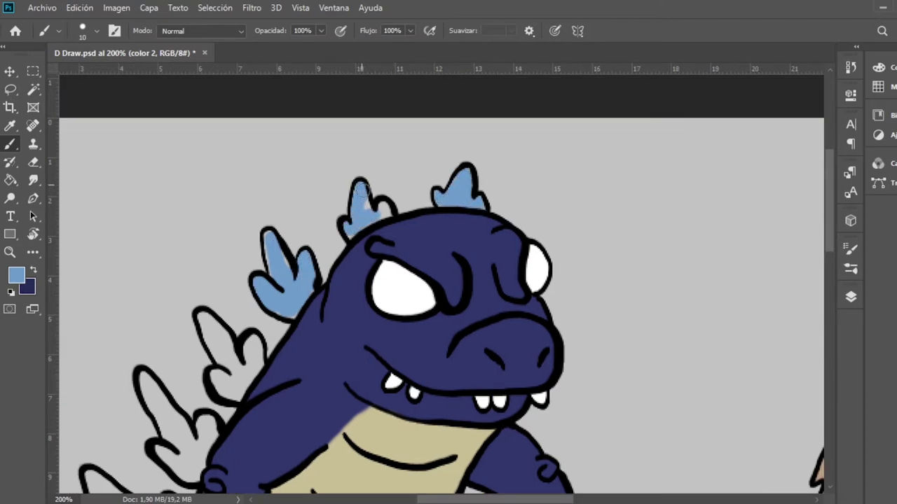
scroll(384, 204, up, 1)
drag(491, 315, 446, 309)
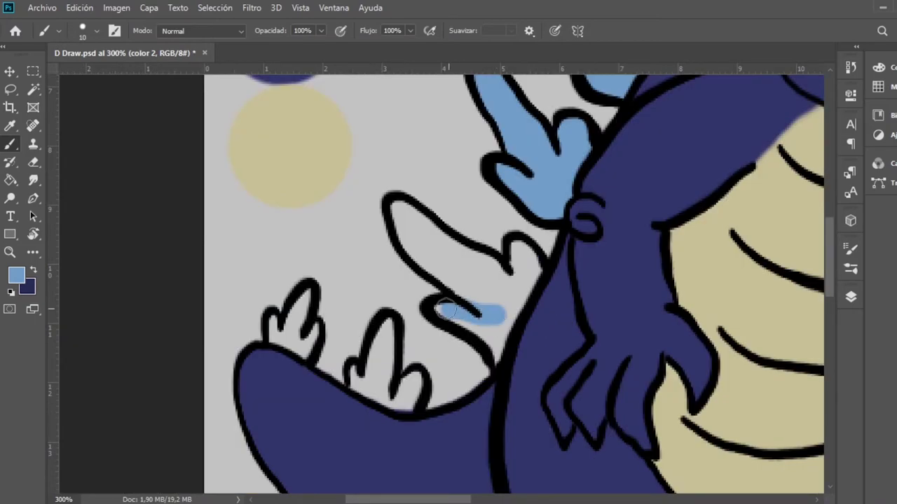
mouse_move(486, 331)
mouse_down()
mouse_move(496, 353)
mouse_move(518, 251)
mouse_move(518, 297)
mouse_move(397, 208)
mouse_move(454, 275)
mouse_up()
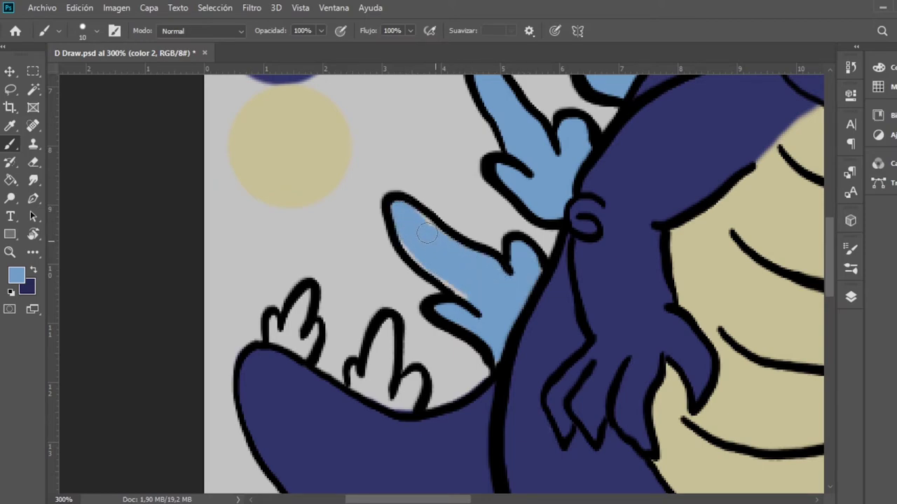
mouse_move(329, 344)
mouse_down()
mouse_move(350, 371)
mouse_move(305, 340)
mouse_up()
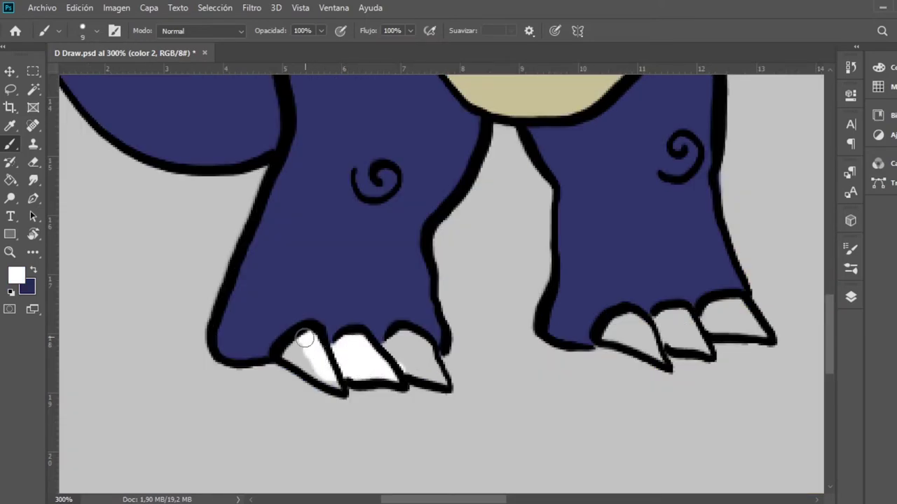
drag(398, 340, 400, 352)
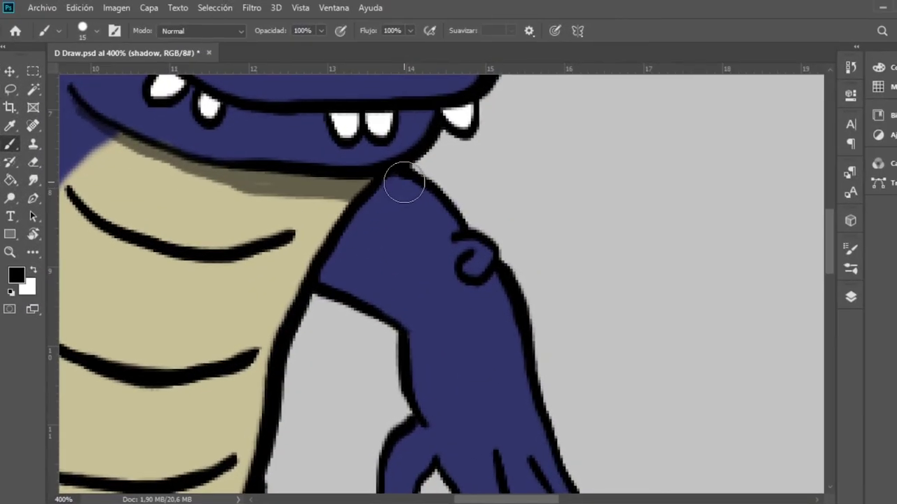
Step: Add dark shadow strokes down the arm and along the claws
mouse_move(402, 184)
mouse_down()
mouse_move(390, 184)
mouse_move(350, 296)
mouse_move(330, 274)
mouse_move(330, 256)
mouse_move(380, 196)
mouse_move(329, 267)
mouse_up()
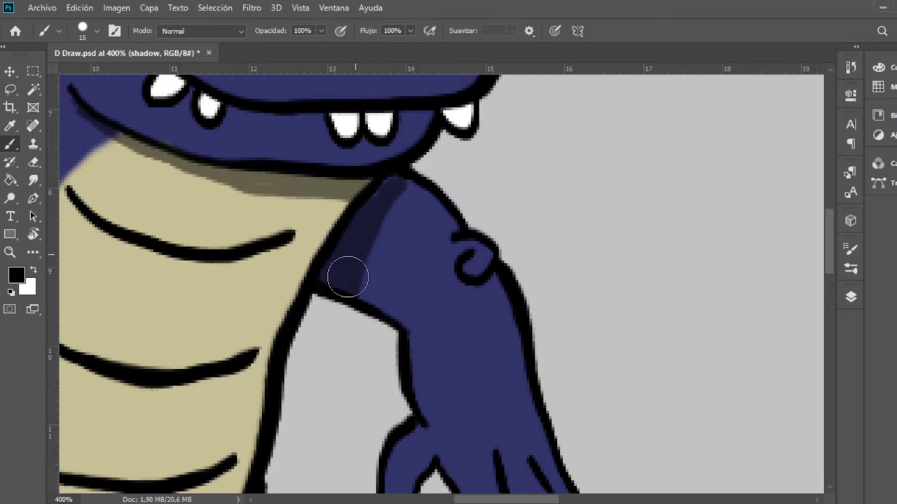
scroll(347, 277, down, 5)
mouse_move(486, 367)
mouse_down()
mouse_move(457, 293)
mouse_move(465, 324)
mouse_up()
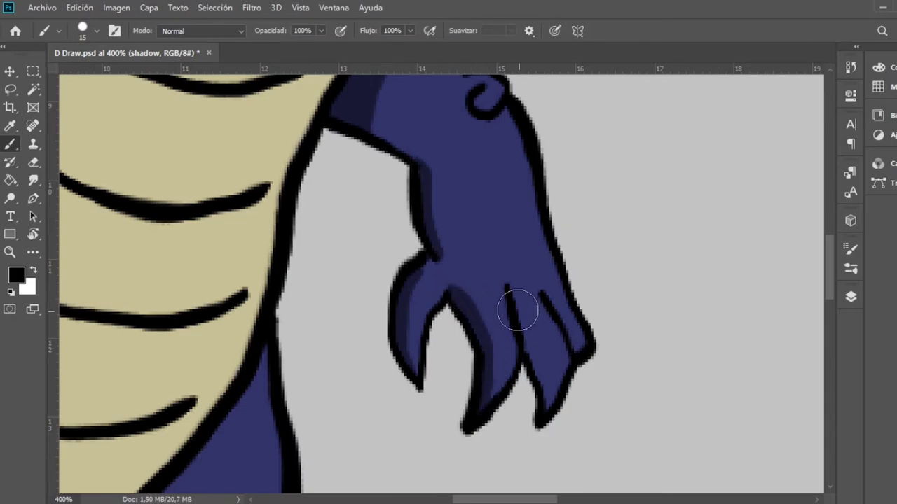
drag(516, 306, 541, 365)
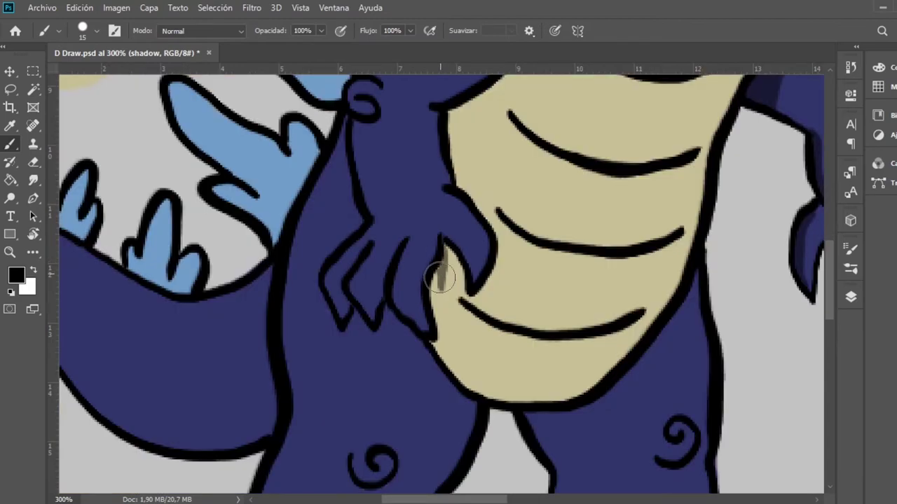
mouse_move(440, 278)
mouse_down()
mouse_move(436, 267)
mouse_move(440, 323)
mouse_move(416, 337)
mouse_move(392, 314)
mouse_move(379, 335)
mouse_move(350, 310)
mouse_move(356, 320)
mouse_move(342, 338)
mouse_up()
Step: Shade the inner edges of both legs down to the feet and the tail's underside
scroll(336, 320, down, 3)
mouse_move(561, 308)
mouse_down()
mouse_move(570, 366)
mouse_move(561, 352)
mouse_move(565, 273)
mouse_move(545, 242)
mouse_move(548, 230)
mouse_move(537, 234)
mouse_move(555, 260)
mouse_up()
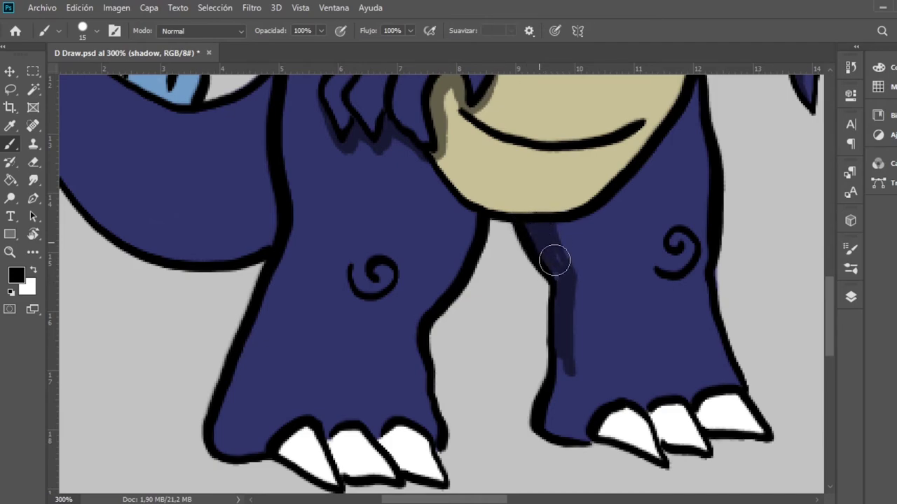
drag(560, 361, 568, 438)
mouse_move(453, 184)
mouse_down()
mouse_move(431, 306)
mouse_move(456, 257)
mouse_move(462, 208)
mouse_move(454, 251)
mouse_up()
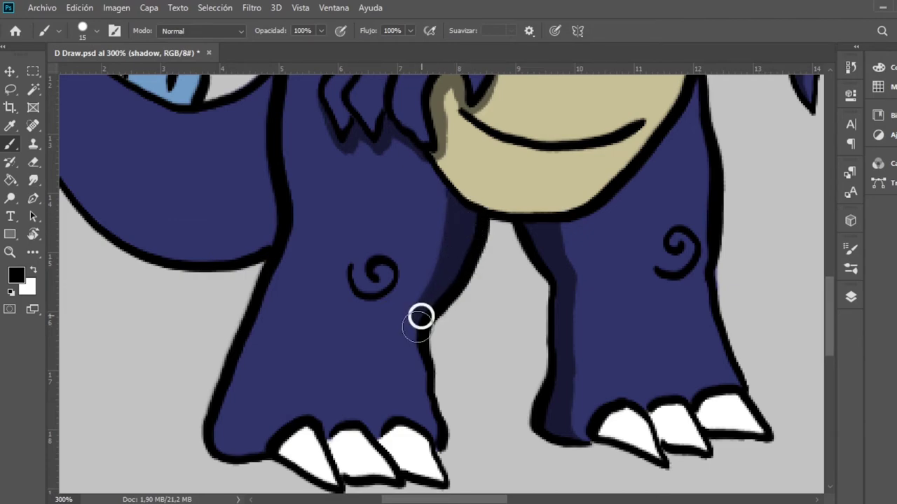
mouse_move(420, 315)
mouse_down()
mouse_move(427, 418)
mouse_move(437, 433)
mouse_up()
scroll(493, 204, left, 5)
scroll(493, 204, up, 1)
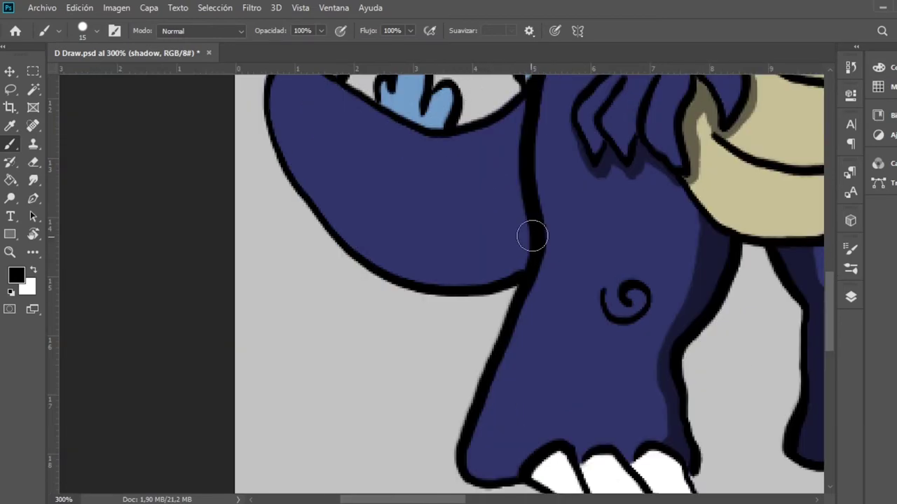
mouse_move(533, 236)
mouse_down()
mouse_move(505, 257)
mouse_move(424, 262)
mouse_move(356, 233)
mouse_up()
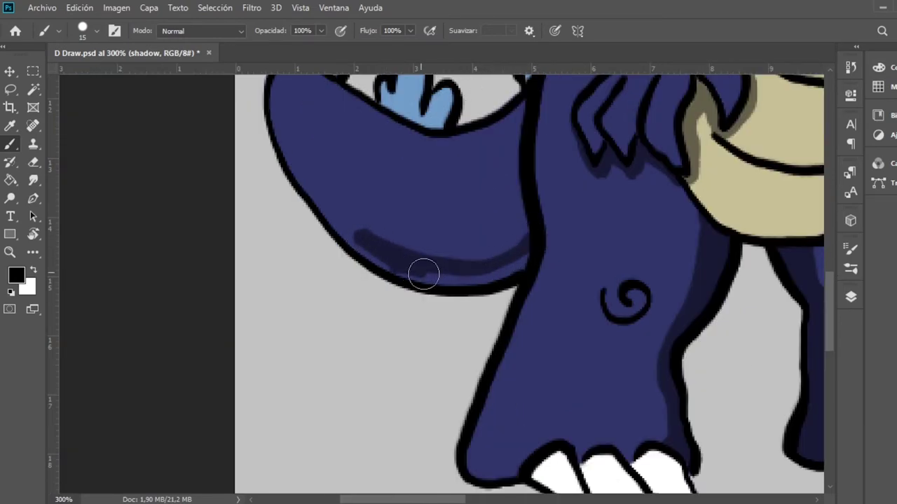
mouse_move(424, 274)
mouse_down()
mouse_move(461, 274)
mouse_move(528, 248)
mouse_move(476, 280)
mouse_up()
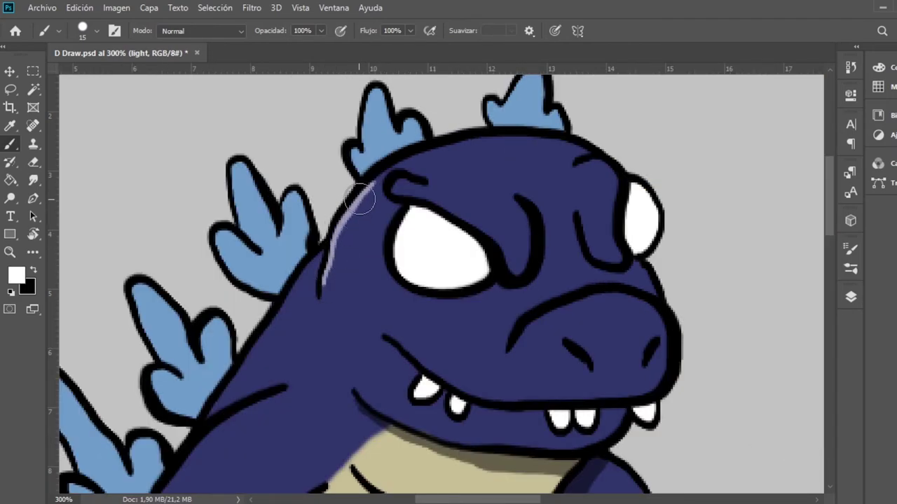
Step: Highlight the head's upper outline and snout, undoing a stray stroke
mouse_move(360, 201)
mouse_down()
mouse_move(401, 170)
mouse_move(340, 245)
mouse_move(391, 170)
mouse_move(524, 136)
mouse_move(568, 146)
mouse_up()
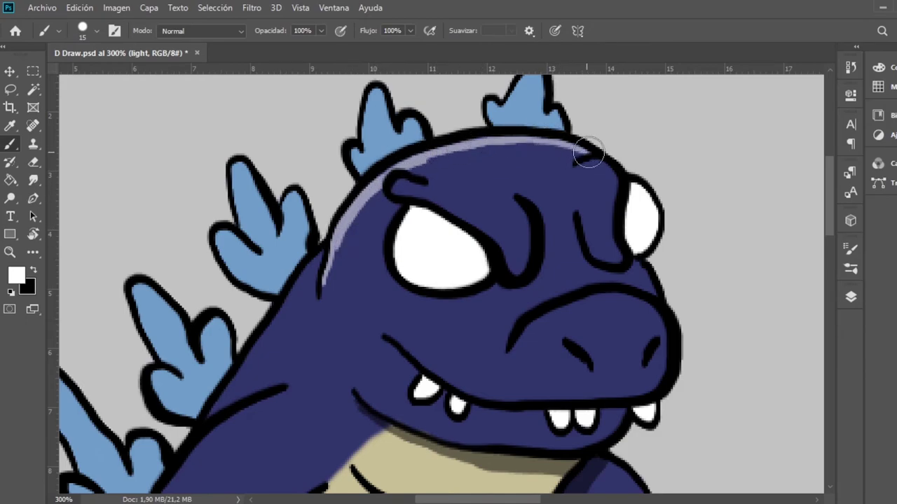
scroll(588, 153, down, 1)
mouse_move(587, 266)
mouse_down()
mouse_move(527, 297)
mouse_move(587, 274)
mouse_move(635, 285)
mouse_move(656, 306)
mouse_move(658, 336)
mouse_up()
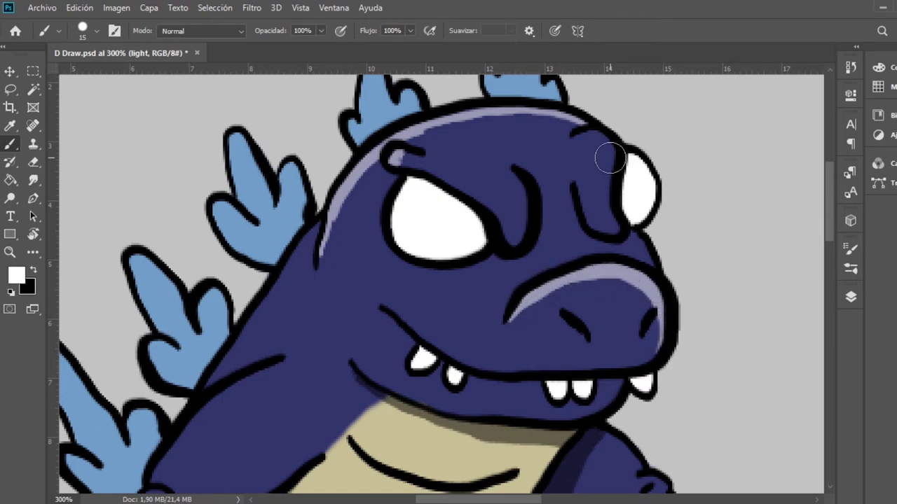
key(ctrl+z)
drag(606, 154, 595, 139)
Step: Add pale highlights to the upper spike, its tip and right lobe, and the next spike
scroll(611, 169, left, 5)
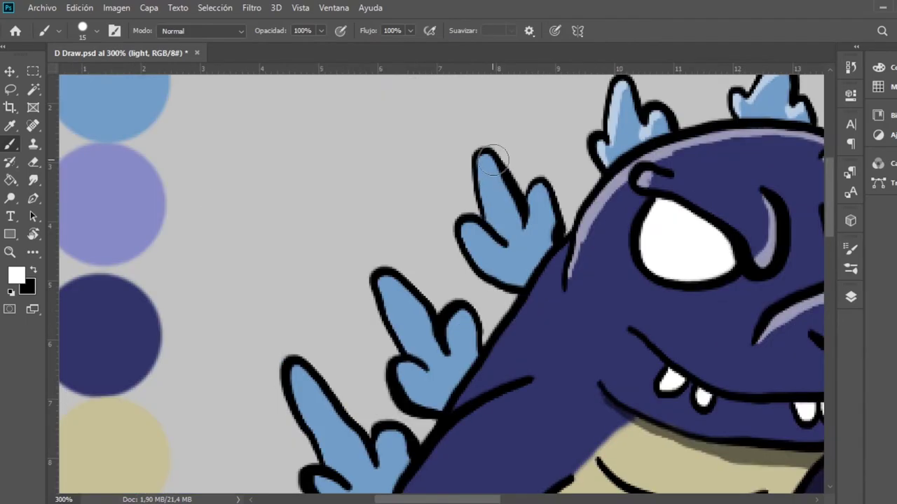
drag(484, 156, 488, 210)
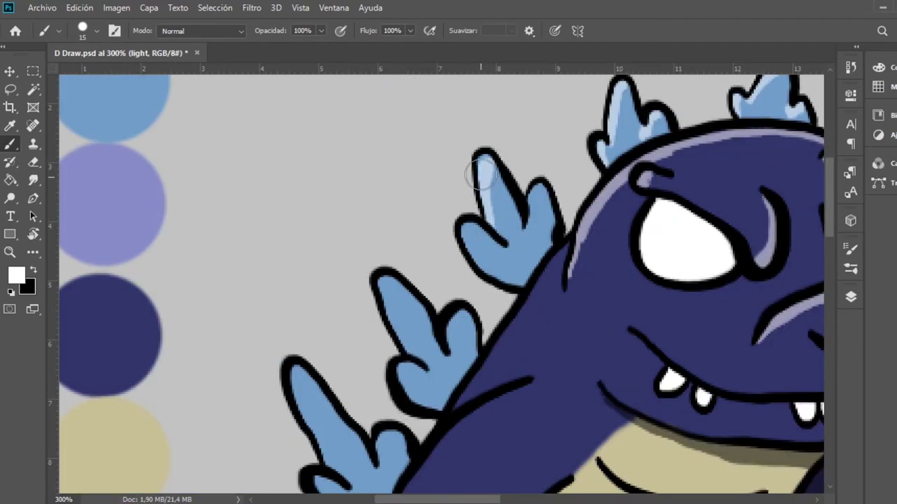
drag(488, 161, 489, 158)
drag(477, 228, 470, 233)
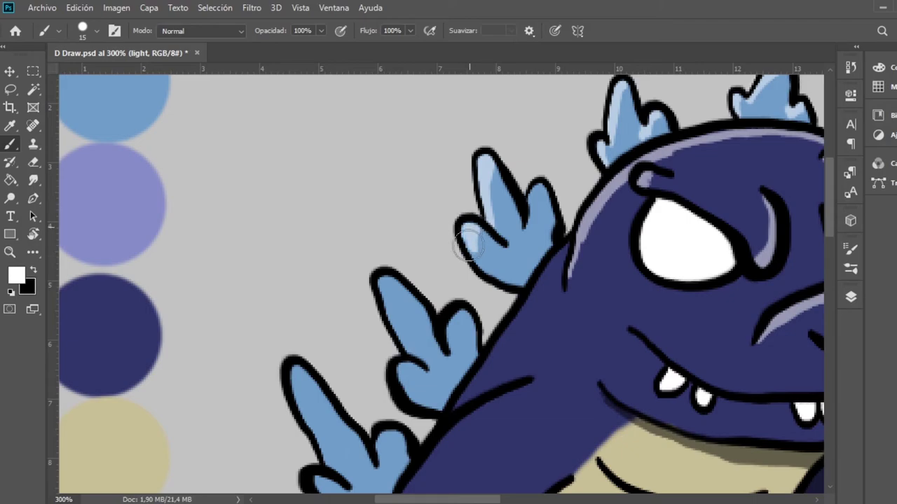
key(ctrl+z)
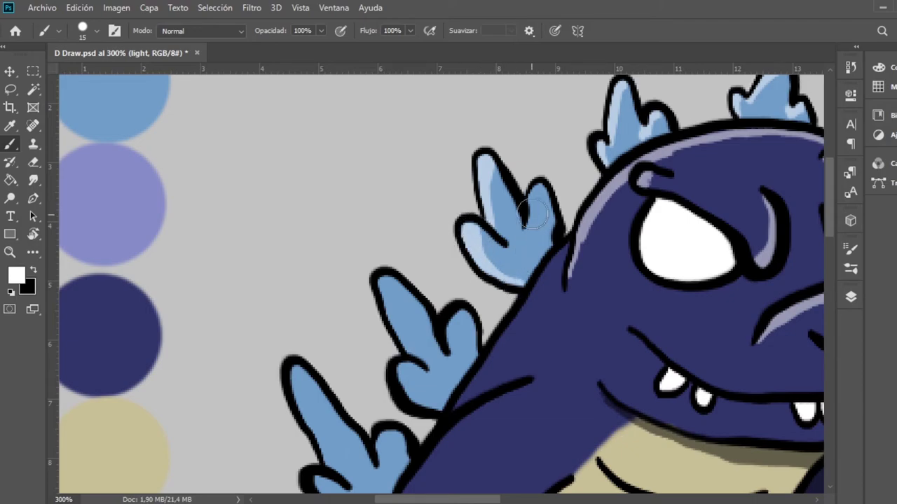
drag(533, 213, 533, 211)
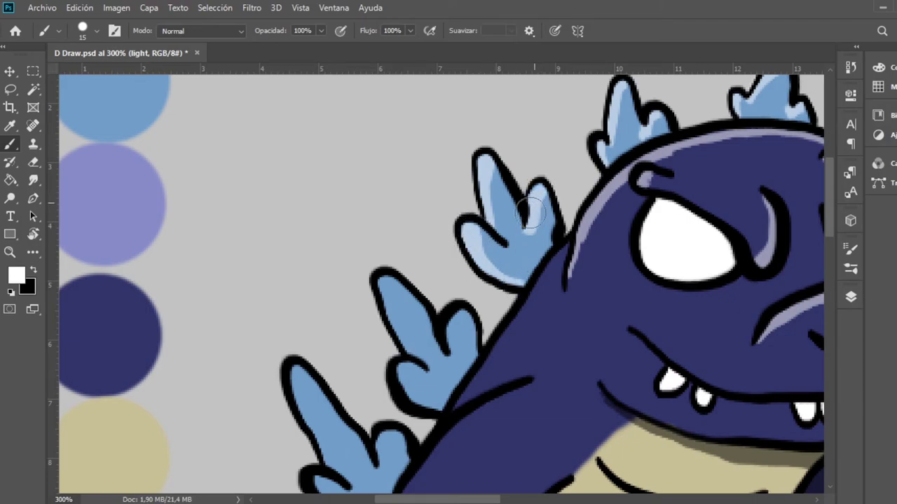
mouse_move(384, 217)
mouse_down()
mouse_move(419, 256)
mouse_move(382, 214)
mouse_move(366, 170)
mouse_up()
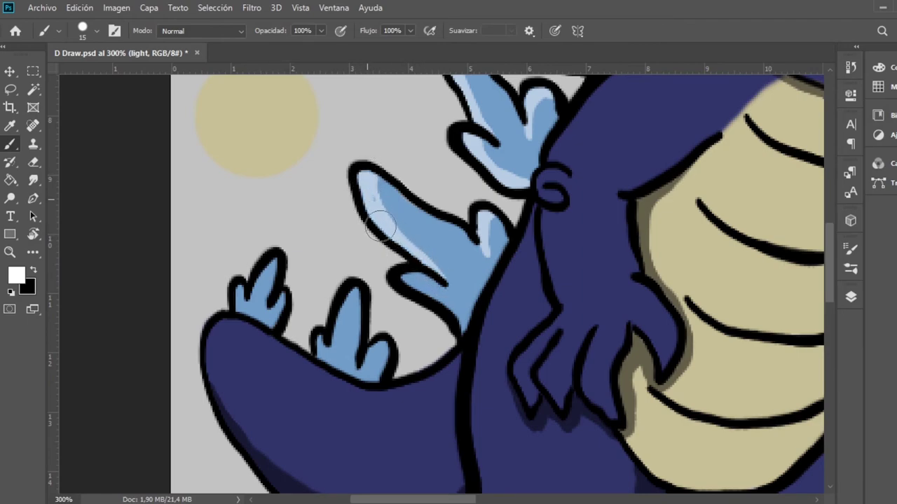
Step: Highlight the lower spike and add a lavender stroke down the neck's left edge
right_click(412, 279)
key(Escape)
drag(413, 275, 448, 306)
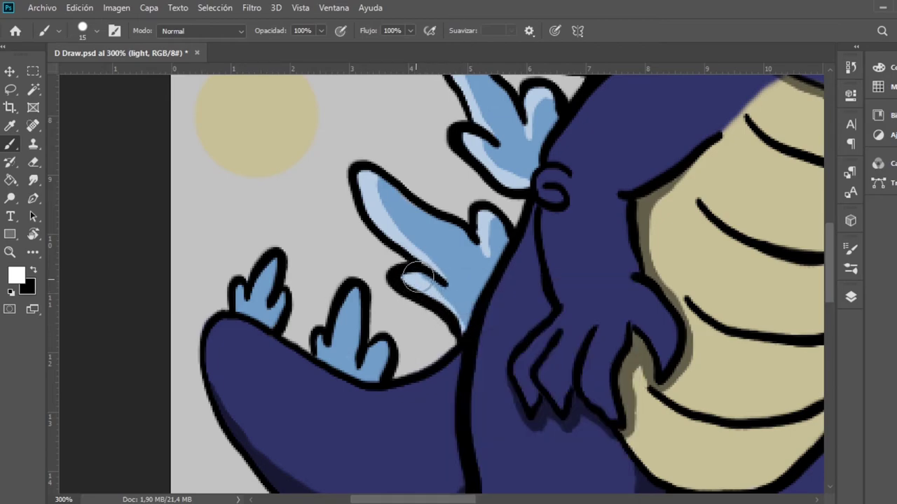
scroll(417, 279, right, 3)
mouse_move(435, 183)
mouse_down()
mouse_move(446, 267)
mouse_move(426, 220)
mouse_move(427, 183)
mouse_up()
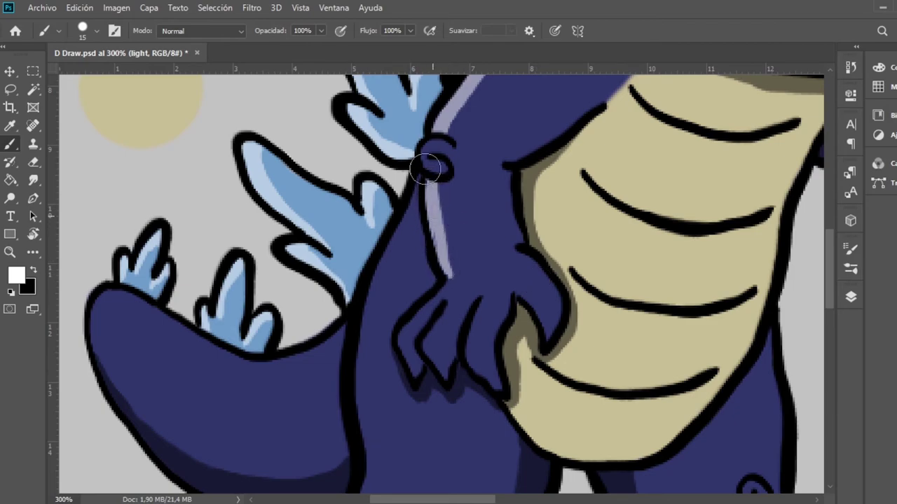
Step: Toggle Eraser and Brush, then highlight Godzilla's fingers in lavender
key(e)
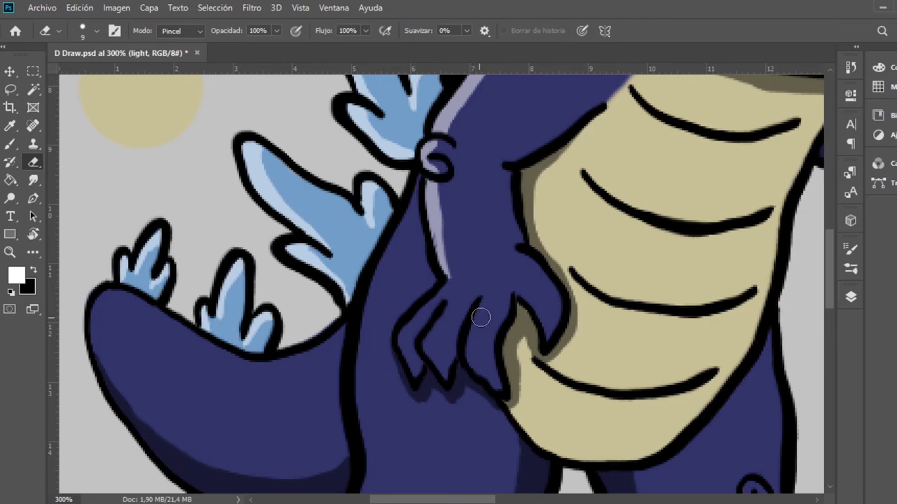
key(b)
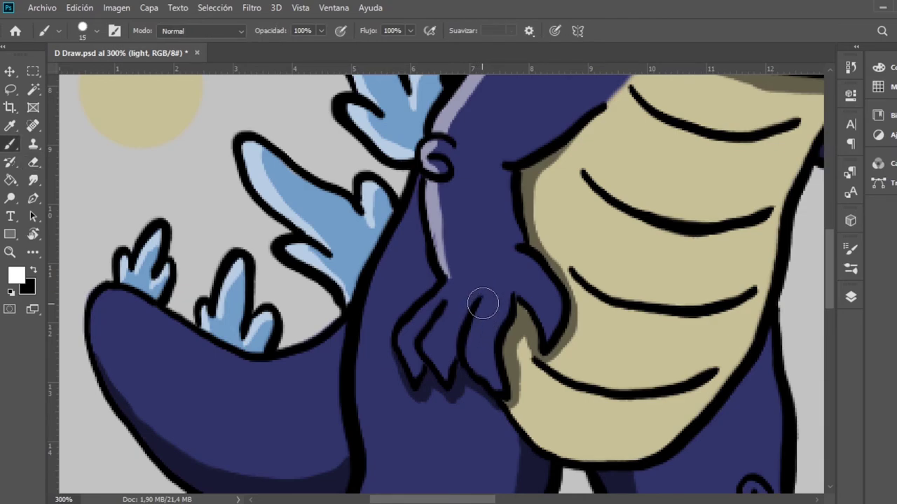
mouse_move(485, 299)
mouse_down()
mouse_move(472, 353)
mouse_move(496, 389)
mouse_up()
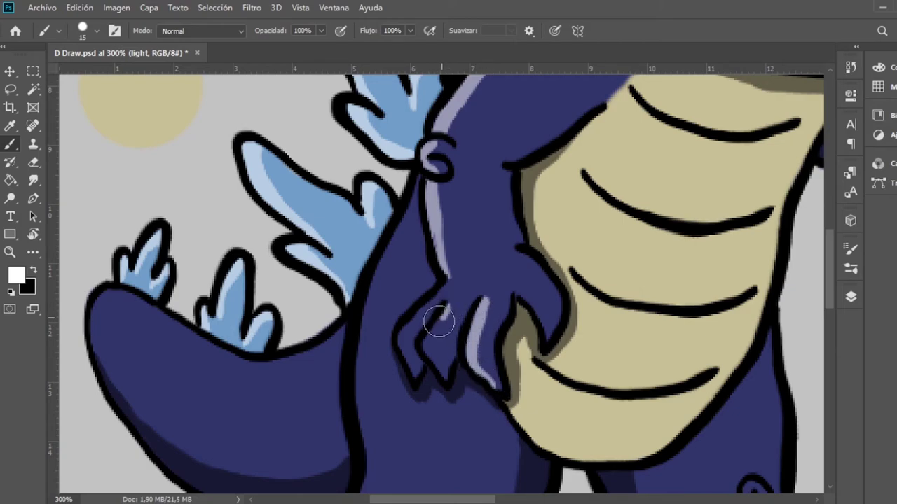
drag(438, 322, 428, 342)
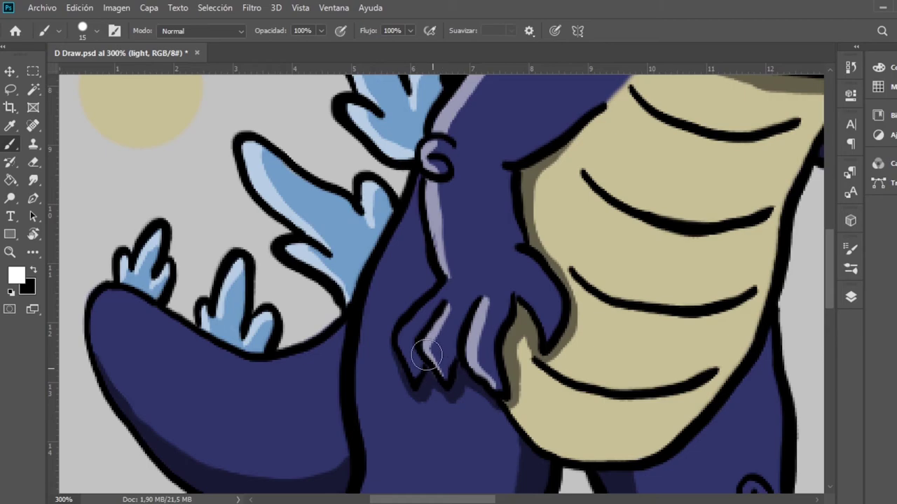
drag(424, 303, 411, 319)
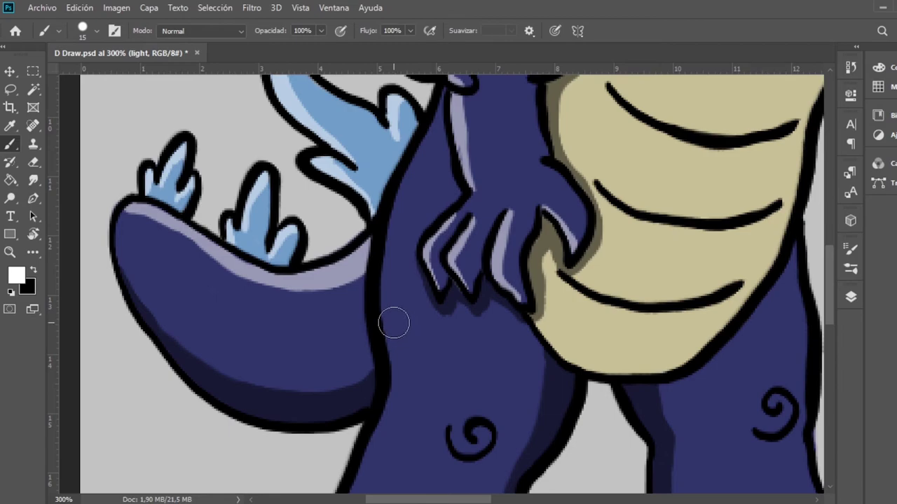
Step: Line the body's left edge and leg edge with a lavender highlight band
drag(394, 323, 430, 125)
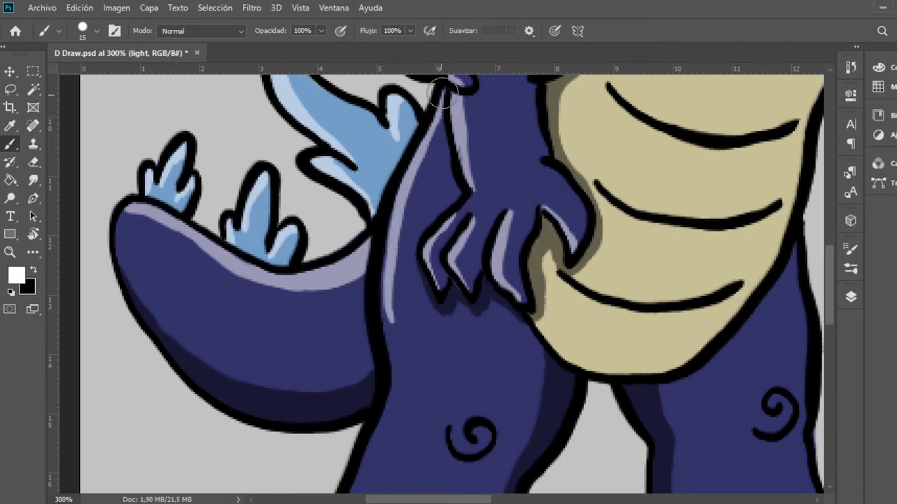
mouse_move(391, 225)
mouse_down()
mouse_move(391, 426)
mouse_move(356, 490)
mouse_up()
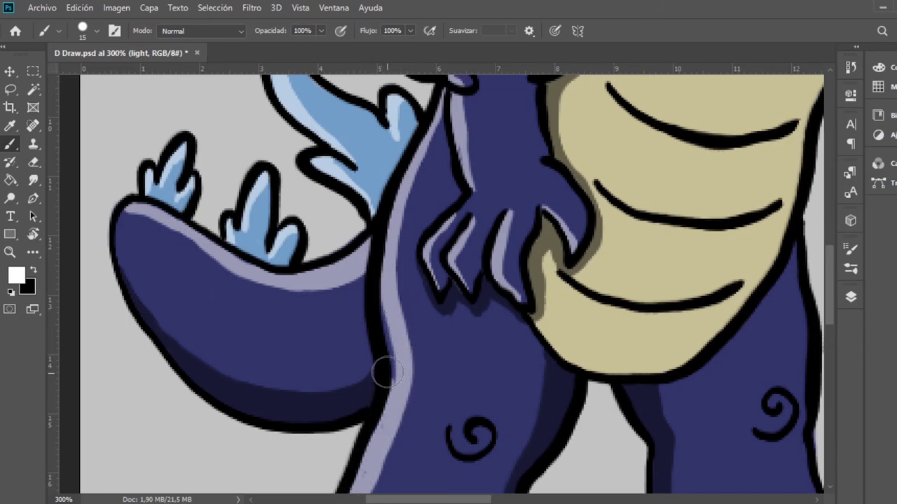
drag(375, 319, 392, 384)
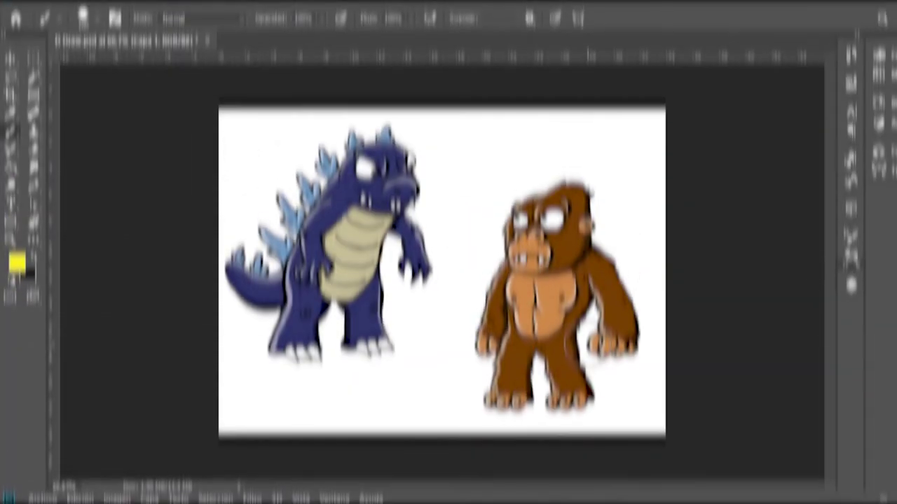
Step: Brush yellow, then orange, then red soft patches behind and between both monsters
mouse_move(569, 336)
mouse_down()
mouse_move(607, 302)
mouse_move(604, 202)
mouse_move(499, 260)
mouse_up()
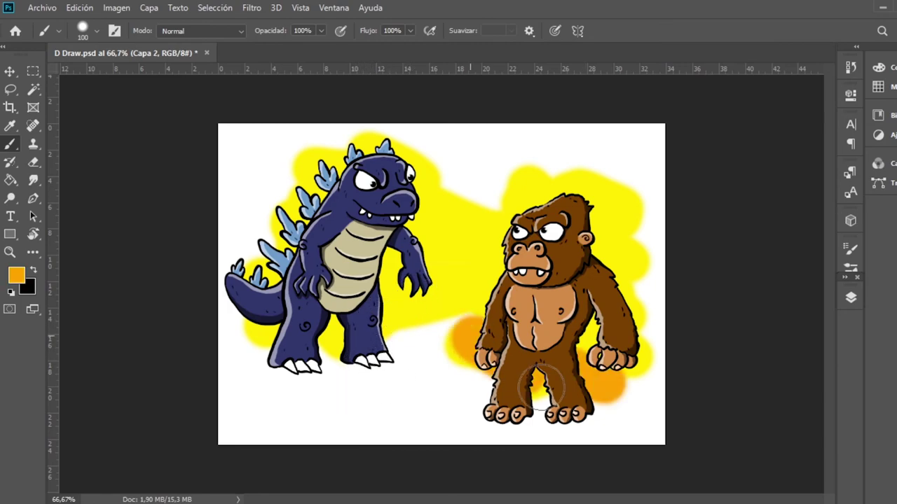
mouse_move(560, 382)
mouse_down()
mouse_move(472, 400)
mouse_move(452, 320)
mouse_move(379, 323)
mouse_move(371, 363)
mouse_up()
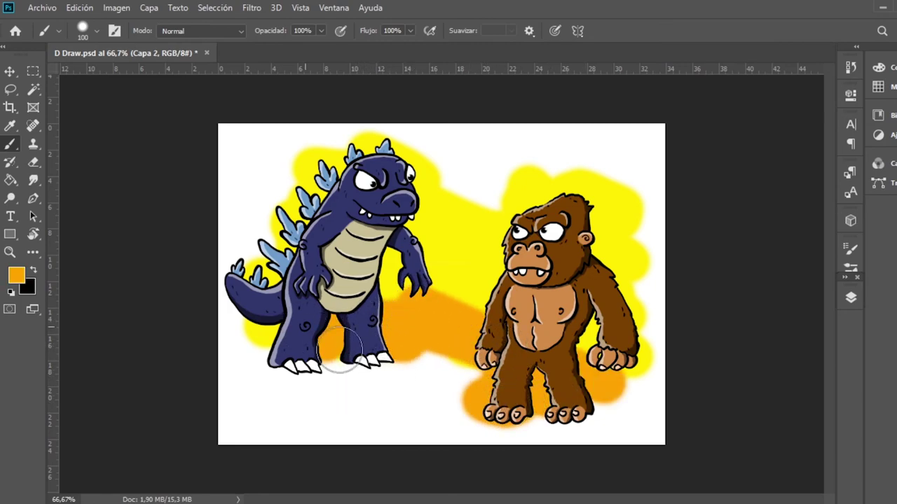
drag(418, 306, 636, 287)
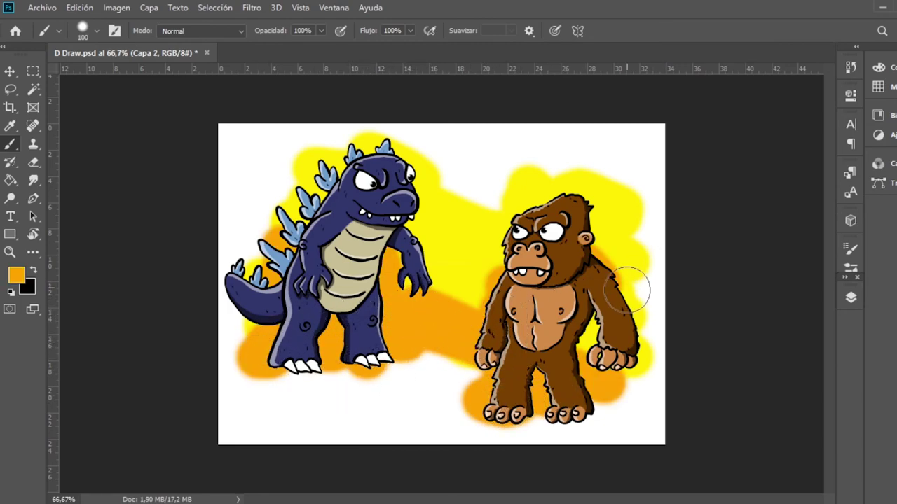
mouse_move(259, 406)
mouse_down()
mouse_move(272, 386)
mouse_move(436, 325)
mouse_move(464, 366)
mouse_move(572, 393)
mouse_move(634, 365)
mouse_up()
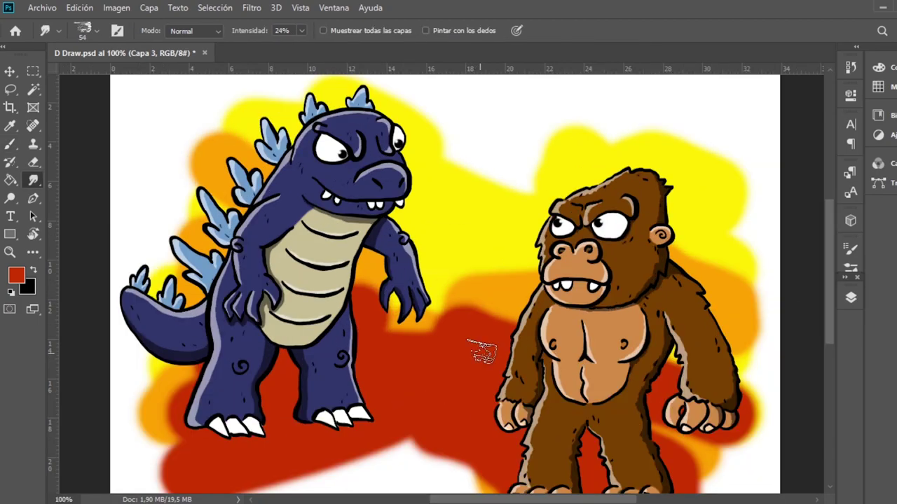
Step: Smudge at 24% the colour edges between the monsters, near the gorilla's arm and below the dinosaur
mouse_move(456, 306)
mouse_down()
mouse_move(382, 326)
mouse_move(357, 309)
mouse_move(560, 344)
mouse_up()
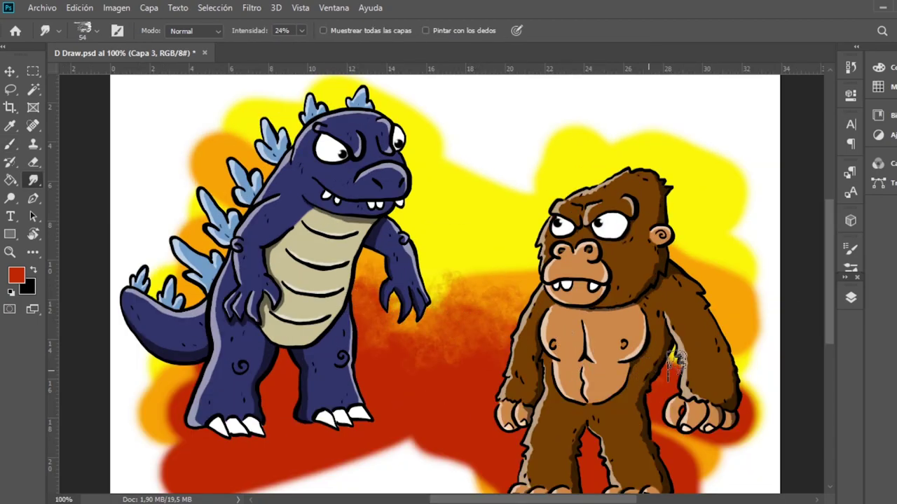
mouse_move(676, 365)
mouse_down()
mouse_move(731, 371)
mouse_move(757, 392)
mouse_up()
mouse_move(473, 367)
mouse_down()
mouse_move(353, 382)
mouse_move(457, 321)
mouse_move(507, 370)
mouse_move(502, 312)
mouse_up()
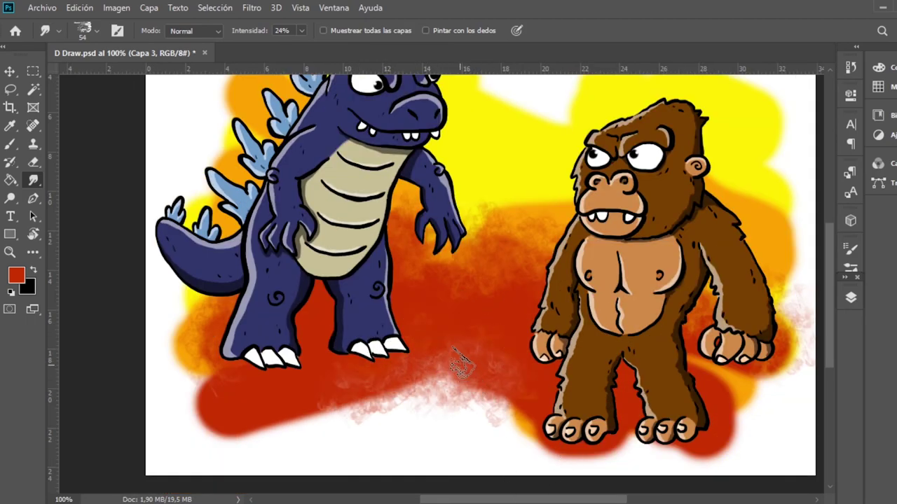
scroll(461, 363, up, 3)
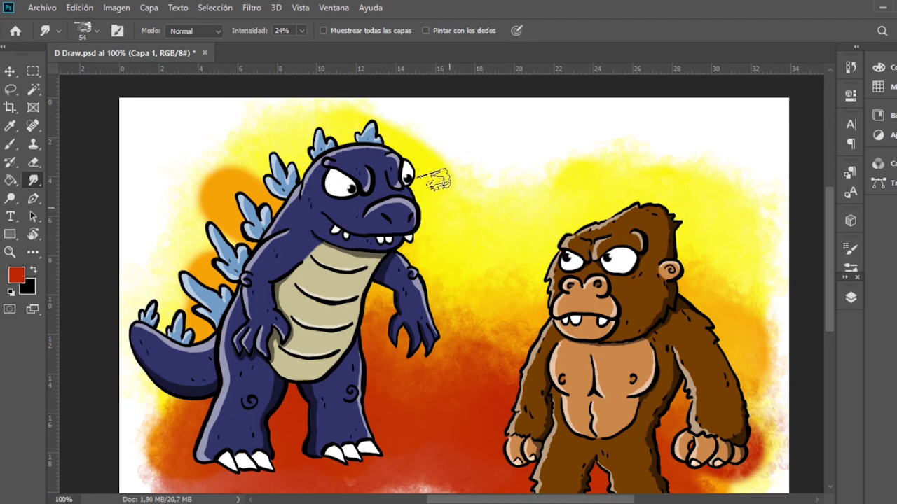